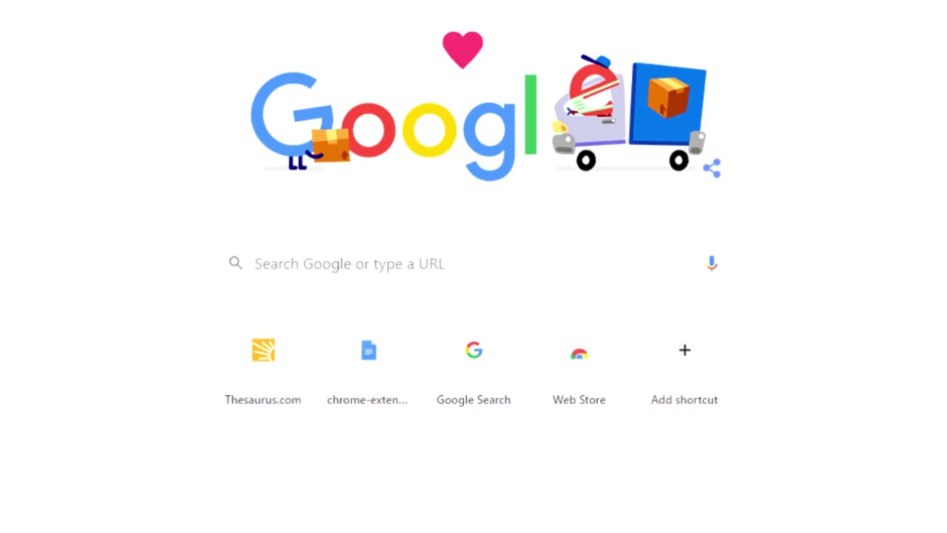
Search Google for 'wiki' and open the Wikipedia portal page from the results
click(278, 269)
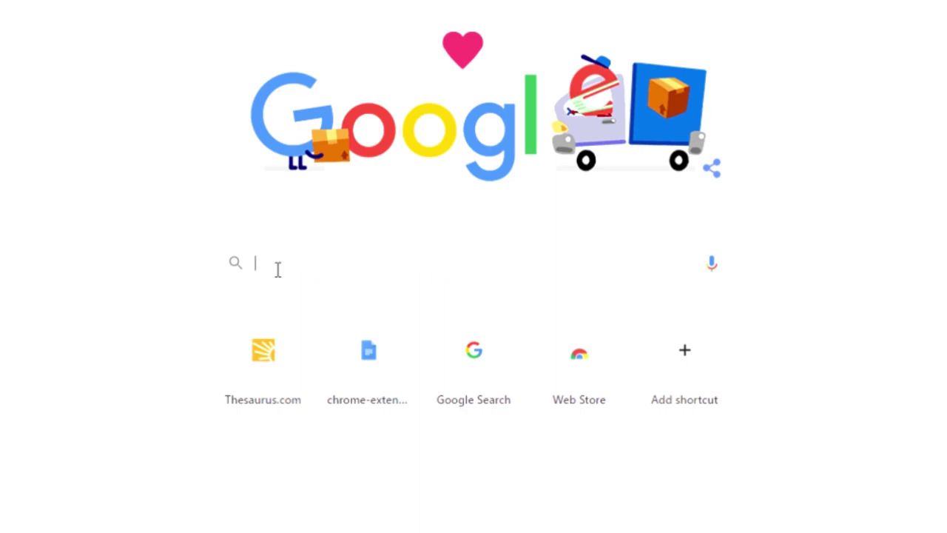
text(wikipedia)
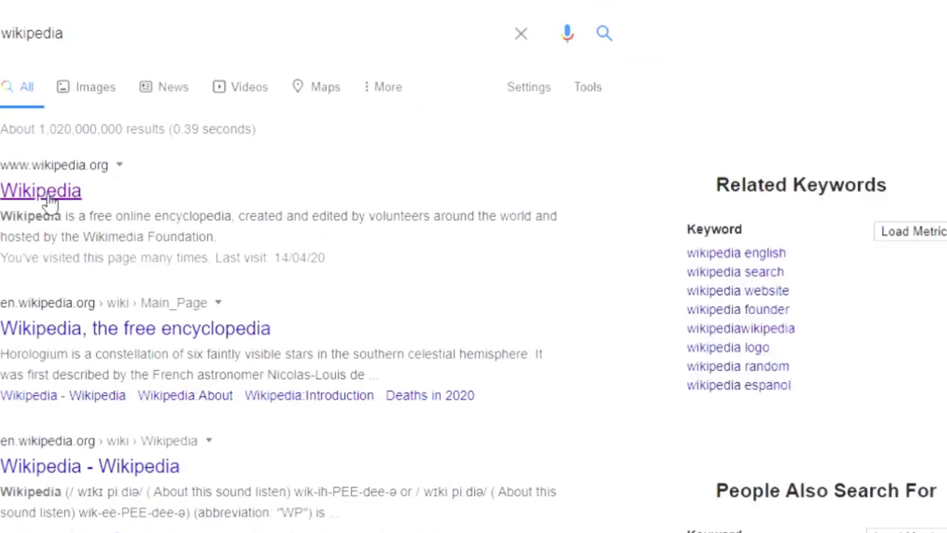
click(45, 200)
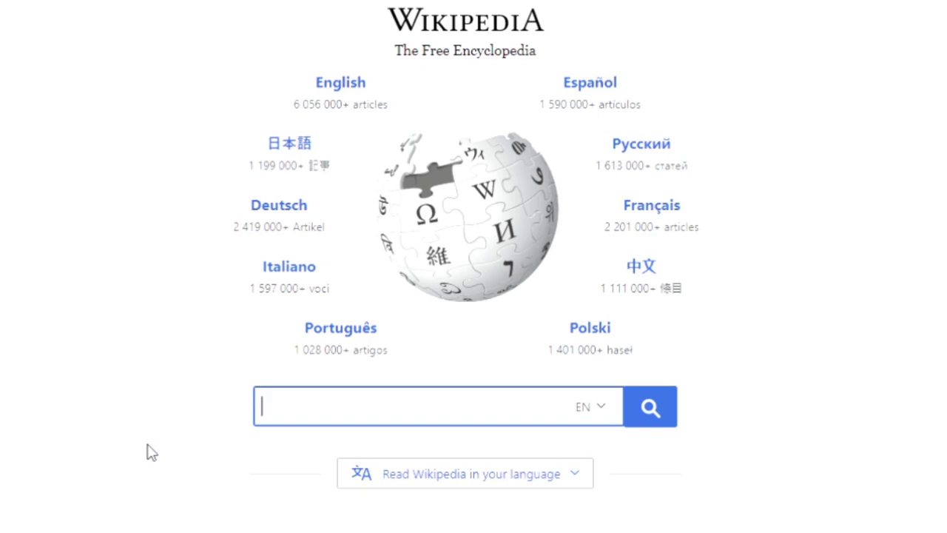
Search Wikipedia for 'breakup' and open the Breakup article
text(break)
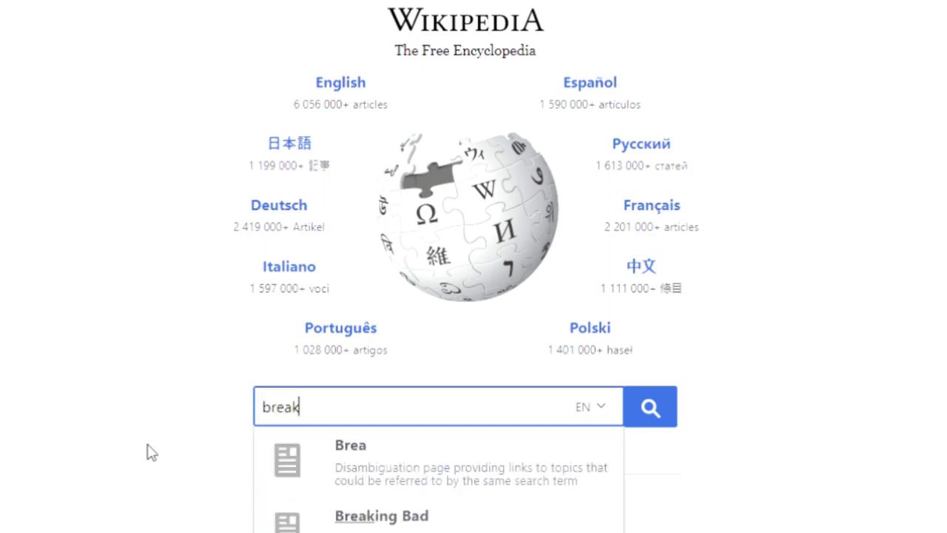
text(up)
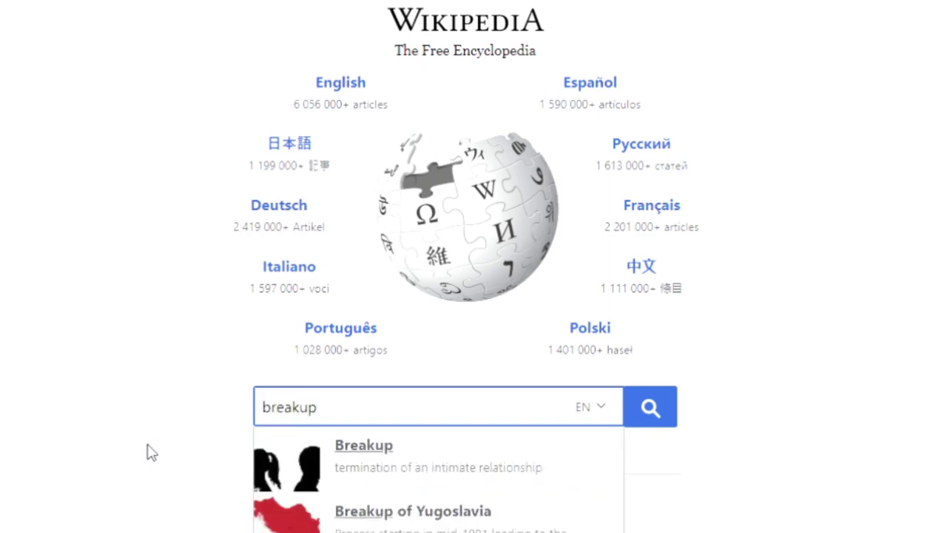
click(378, 454)
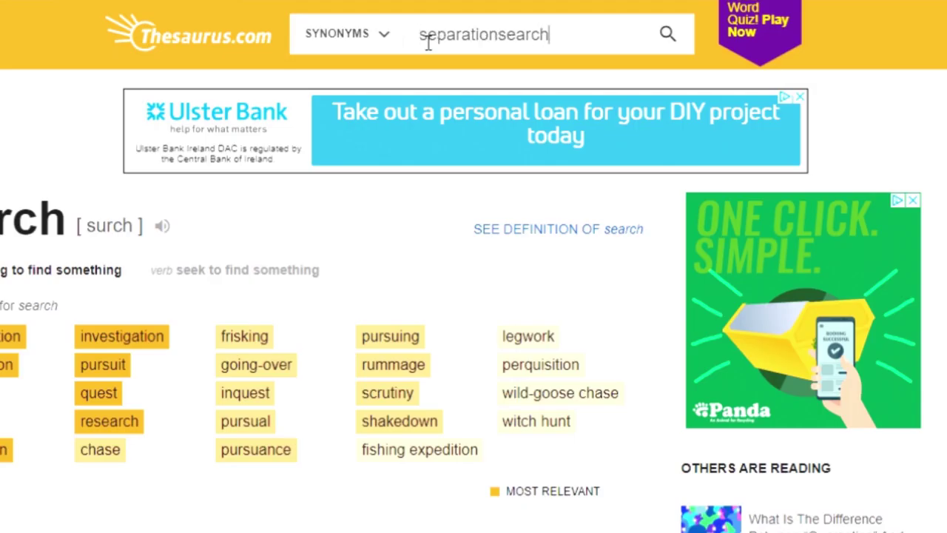
Look up 'separation' on Thesaurus.com and select the synonyms 'split' and 'break'
key(BackSpace)
key(BackSpace)
key(BackSpace)
key(BackSpace)
key(BackSpace)
key(BackSpace)
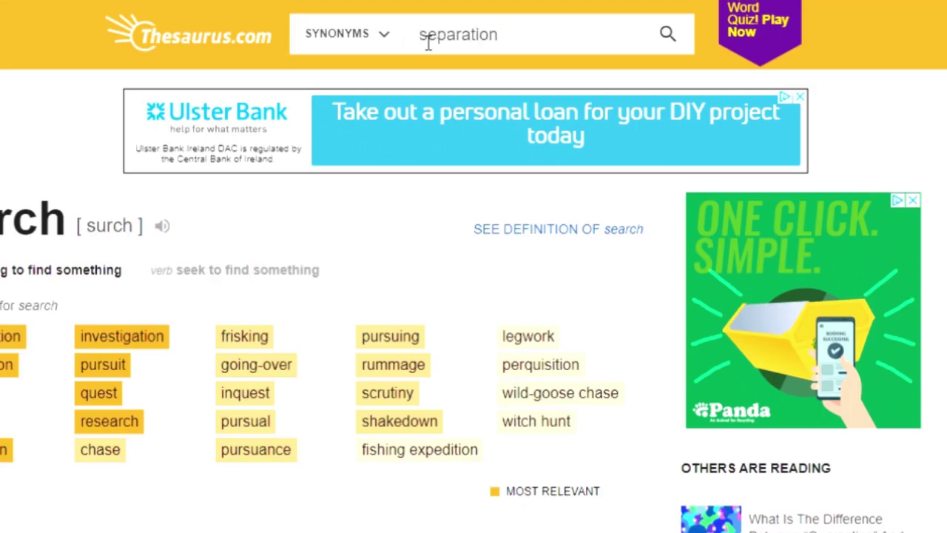
key(Return)
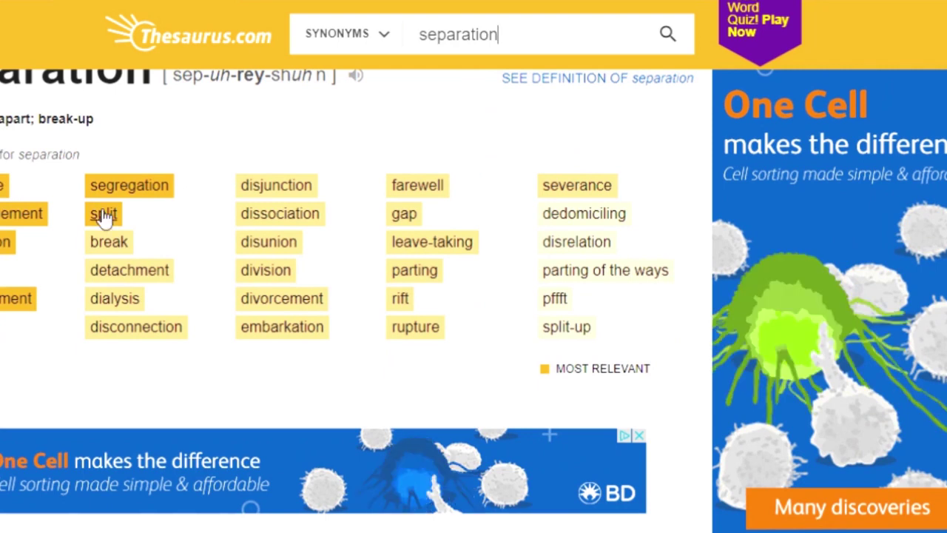
mouse_move(97, 213)
mouse_down()
mouse_move(143, 247)
mouse_move(93, 218)
mouse_move(95, 229)
mouse_up()
key(ctrl+c)
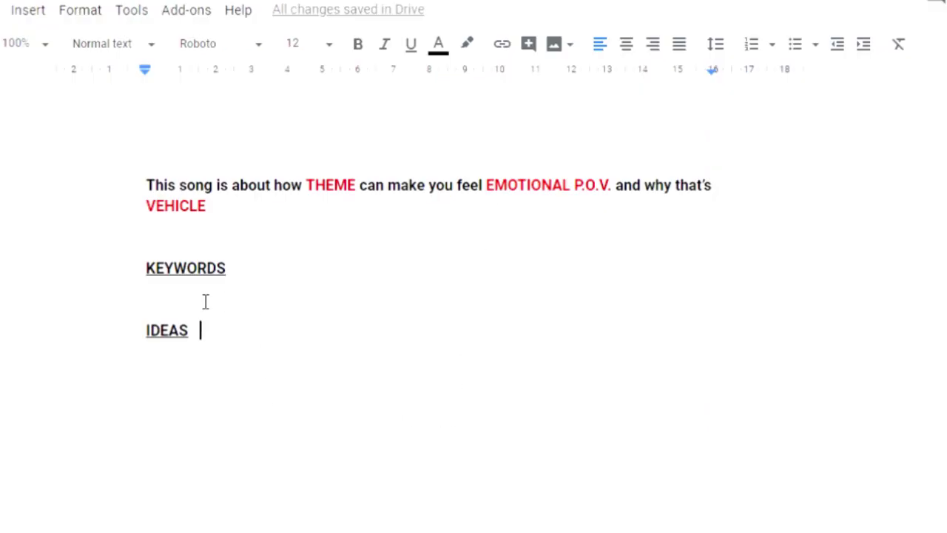
Paste 'split' and 'break' under KEYWORDS and replace THEME with 'a breakup'
click(160, 301)
key(ctrl+v)
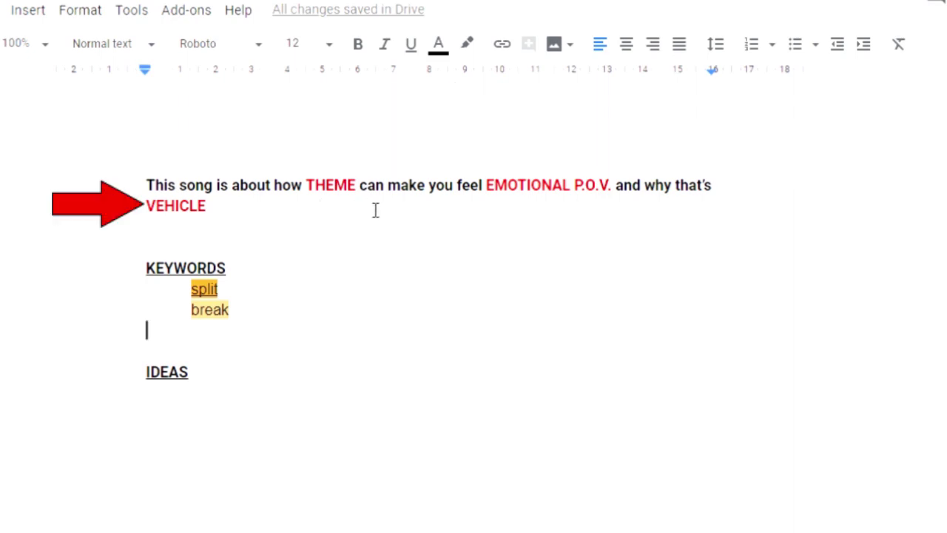
click(361, 186)
key(BackSpace)
key(BackSpace)
key(BackSpace)
key(BackSpace)
key(BackSpace)
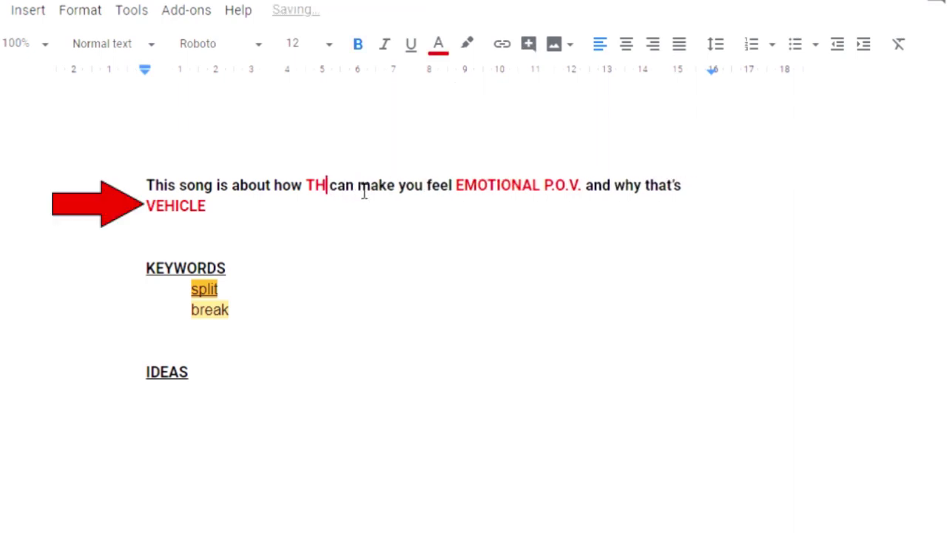
text(br)
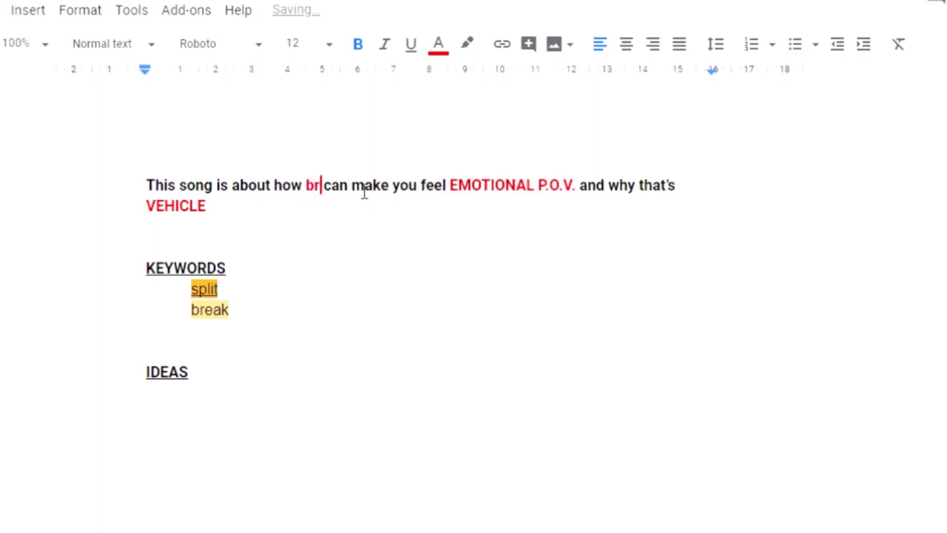
key(BackSpace)
key(BackSpace)
text(a breakup)
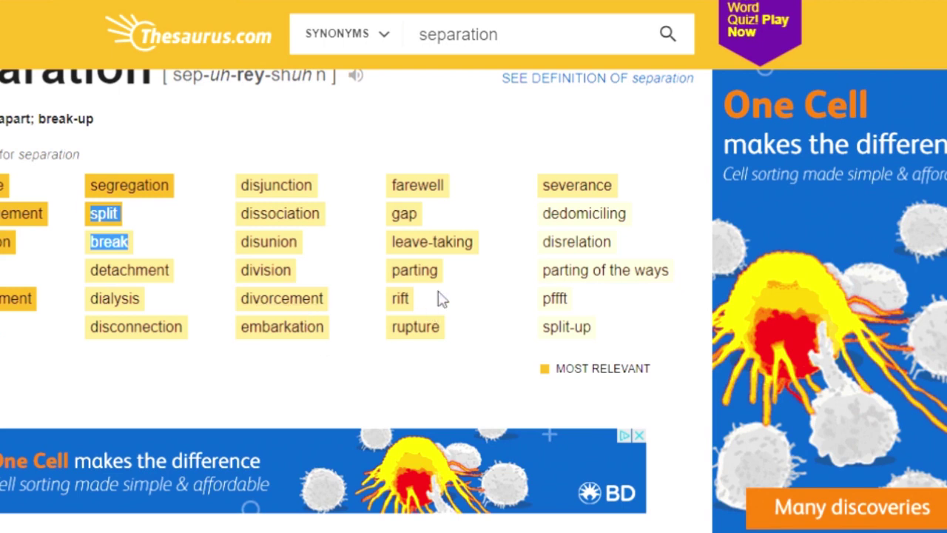
Add 'rift' on a new keyword line below Break, then bring up the 'severance' synonyms
click(415, 305)
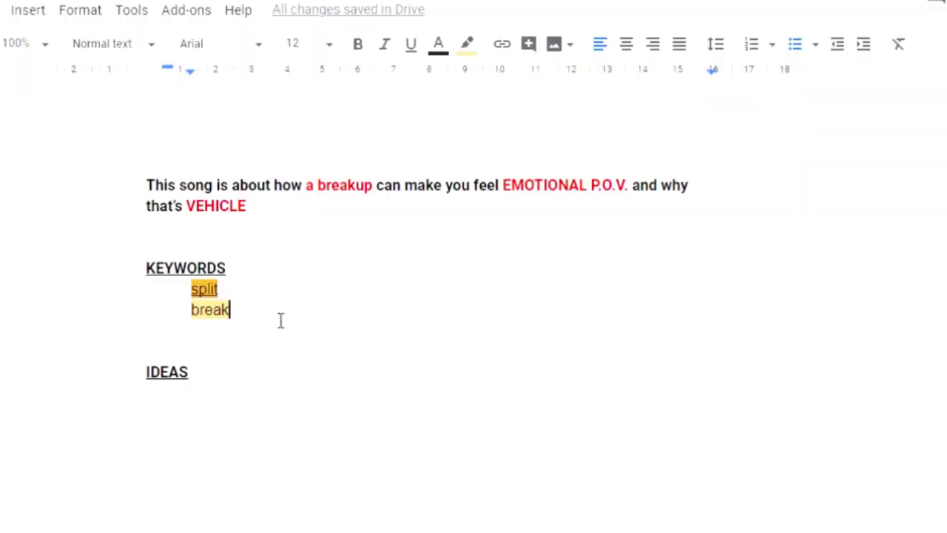
key(Return)
text(rift)
key(Return)
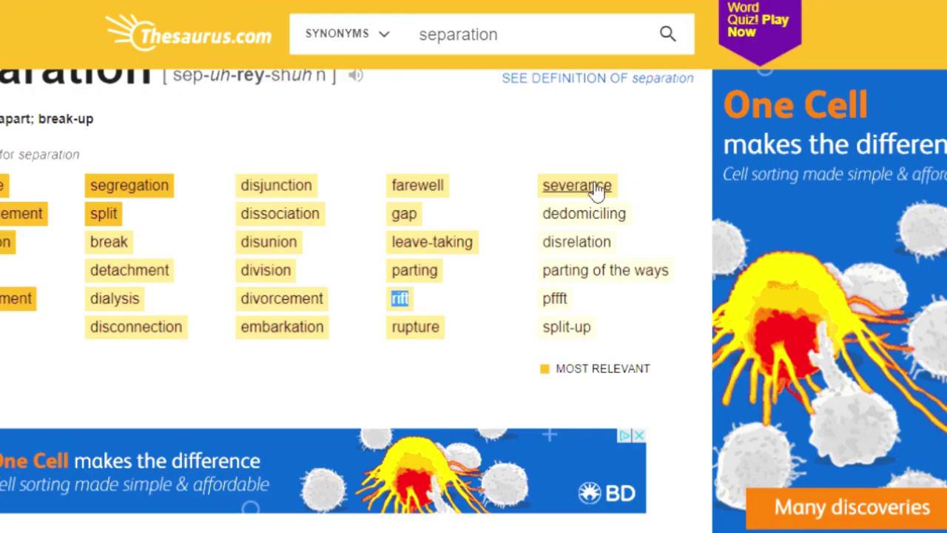
click(596, 187)
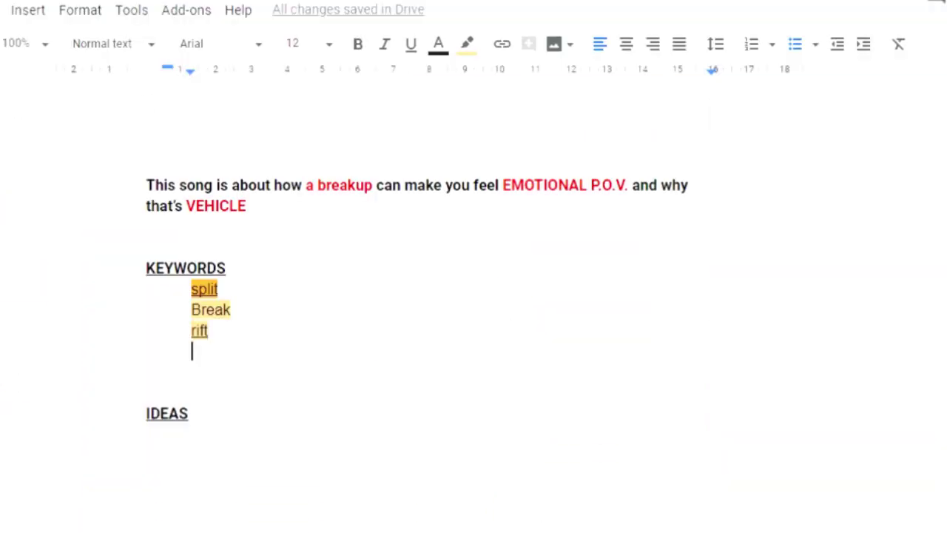
Add 'Severed' to the keywords and set the four keyword lines' highlight to None
text(severe)
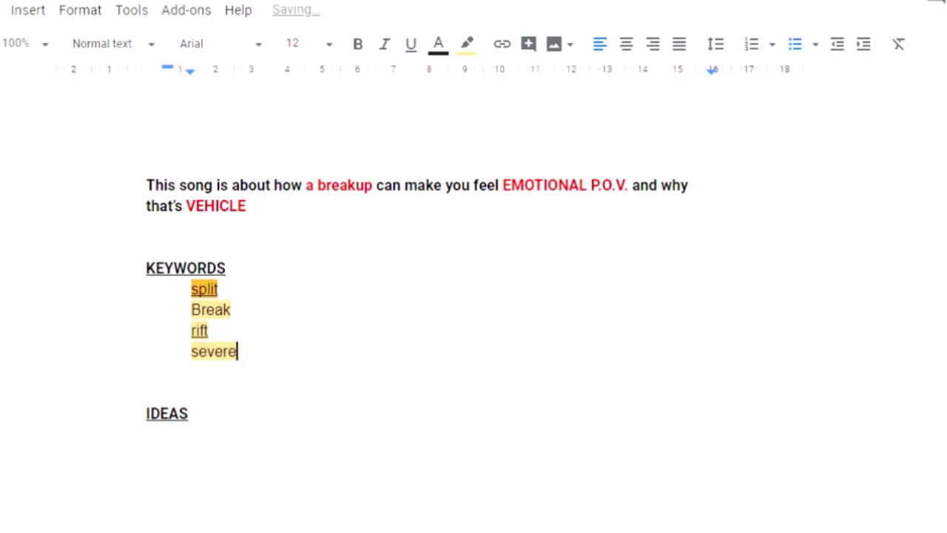
text(d)
key(shift+Up)
key(shift+Up)
key(shift+Up)
key(shift+Home)
click(467, 44)
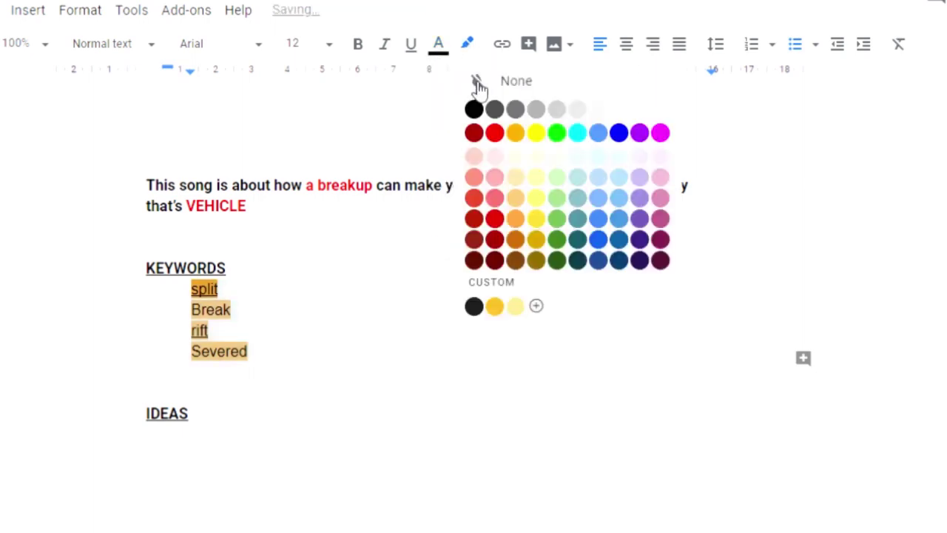
click(477, 85)
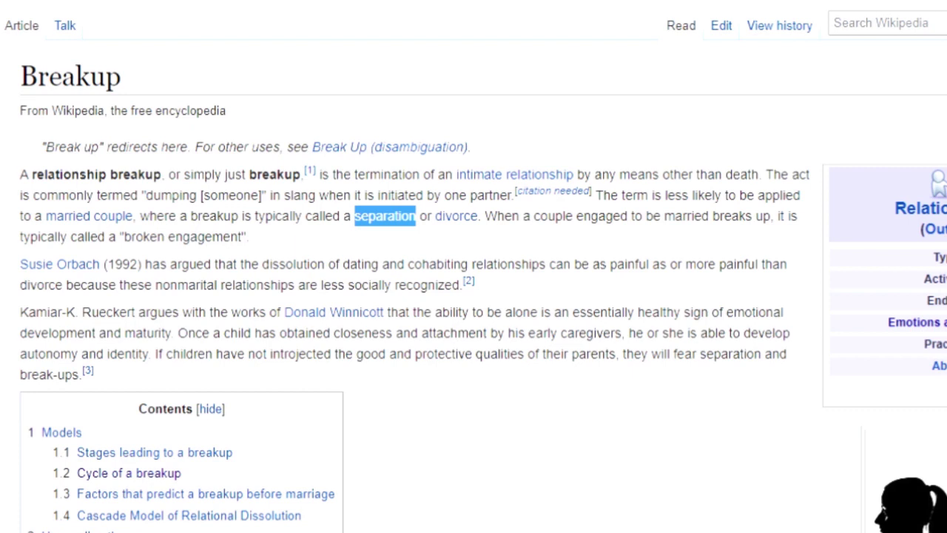
Copy 'Tidying up of memories' from the Breakup article and paste it below Severed
scroll(473, 266, down, 5)
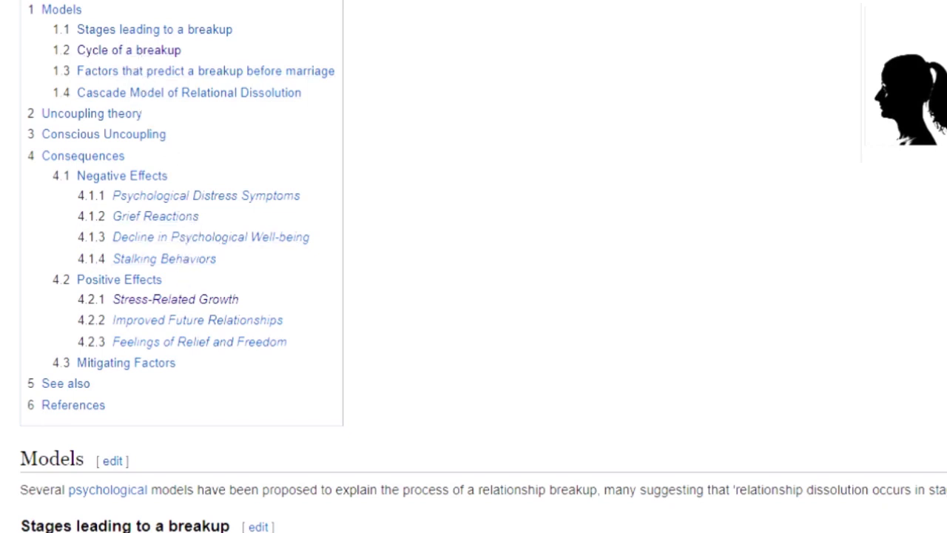
scroll(474, 267, down, 6)
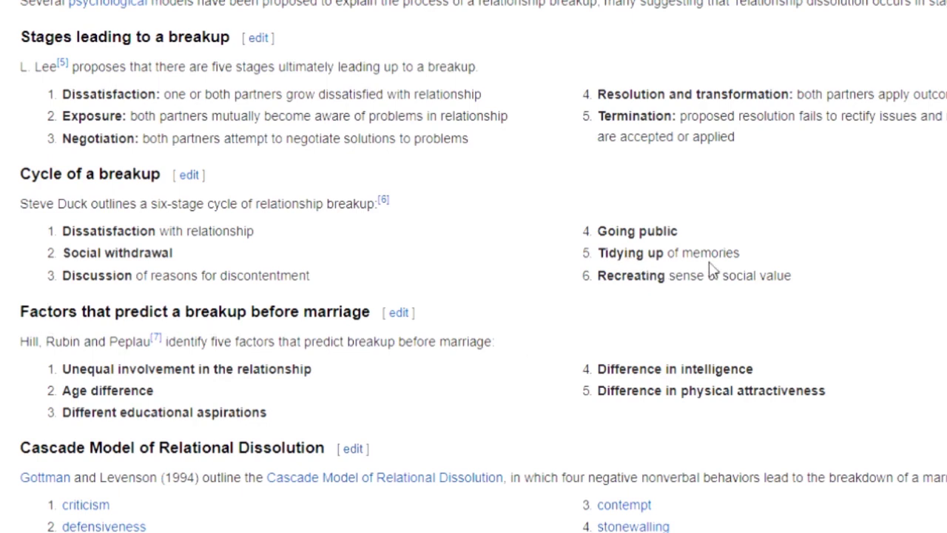
drag(749, 257, 605, 268)
key(ctrl+c)
key(alt+Tab)
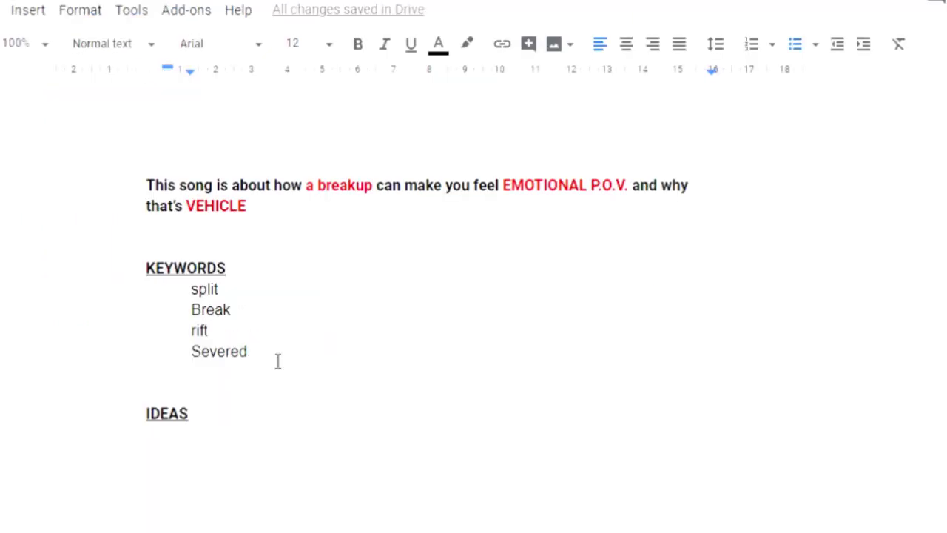
key(ctrl+v)
key(ctrl+v)
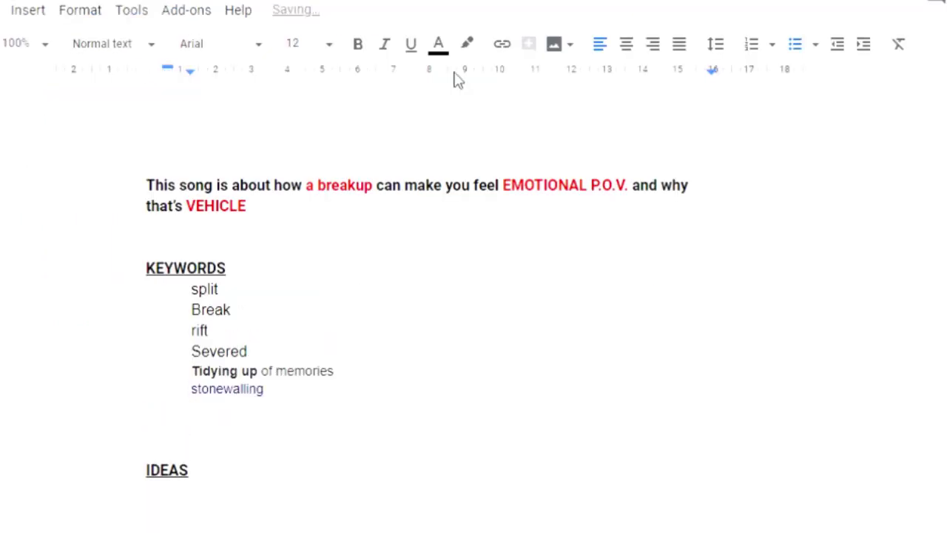
key(alt+Tab)
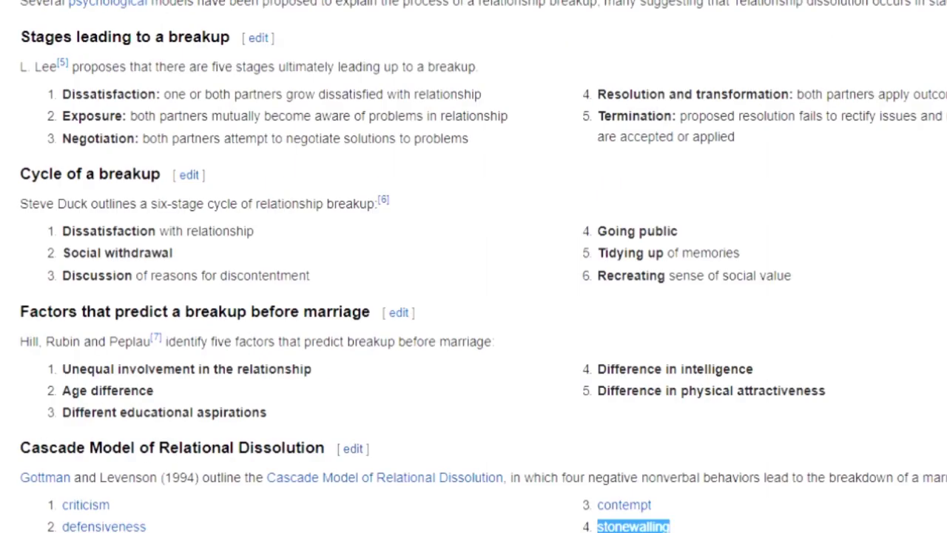
scroll(473, 266, up, 9)
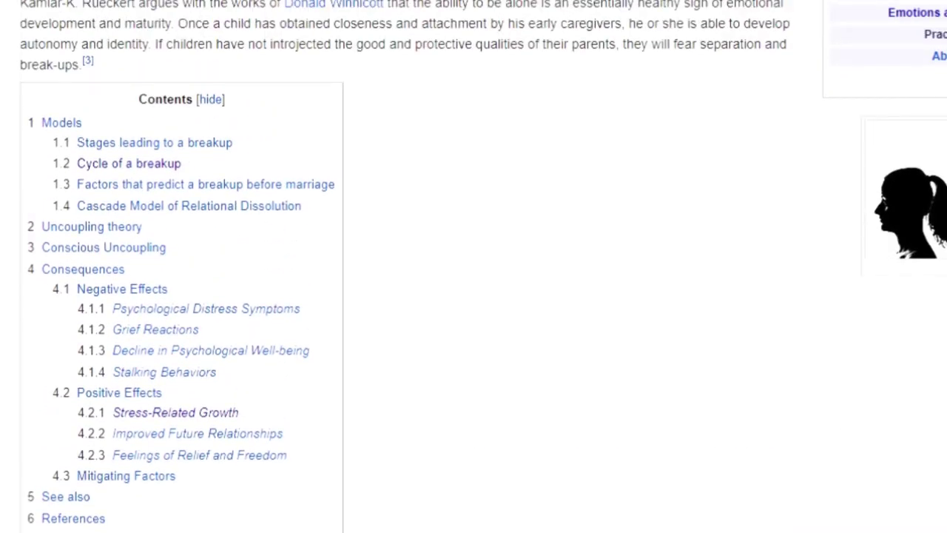
Scroll back up through the Wikipedia Breakup article
scroll(474, 266, up, 1)
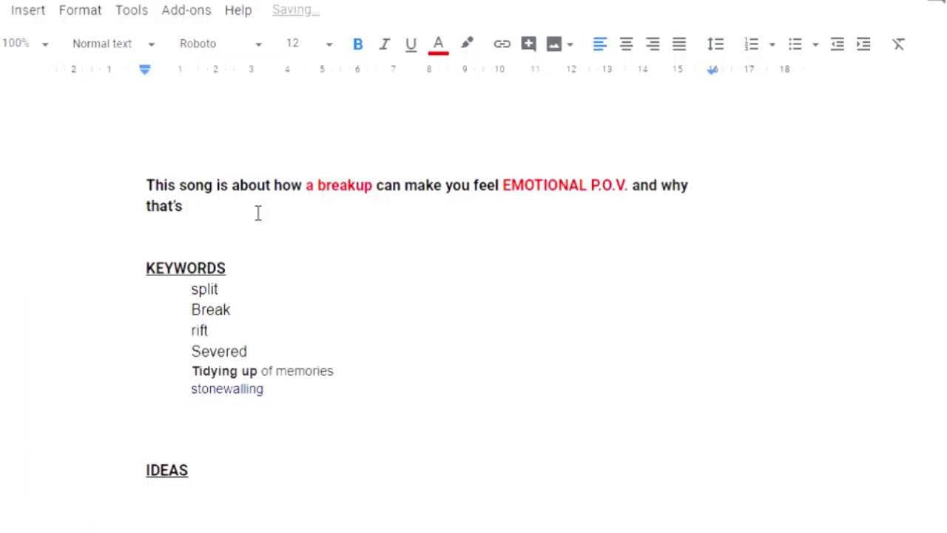
Finish the theme sentence with 'caused by stress related growth', then enter 'breakup' as a search query
text(caused by stressed)
key(BackSpace)
key(BackSpace)
text(related growth)
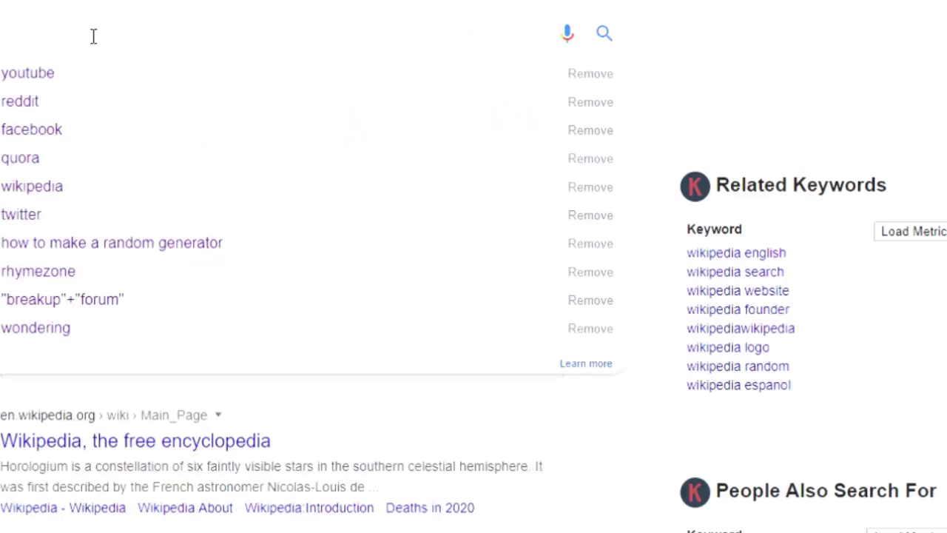
text(break)
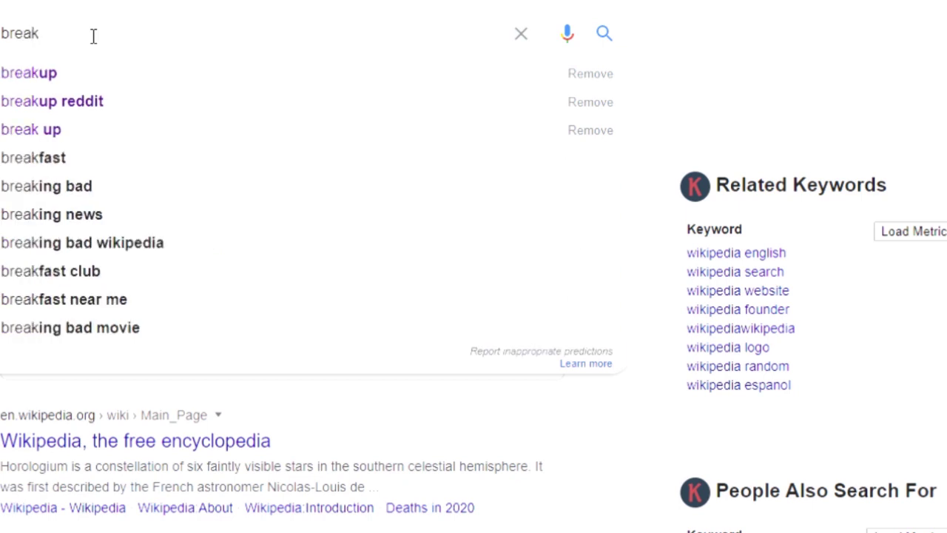
text(up)
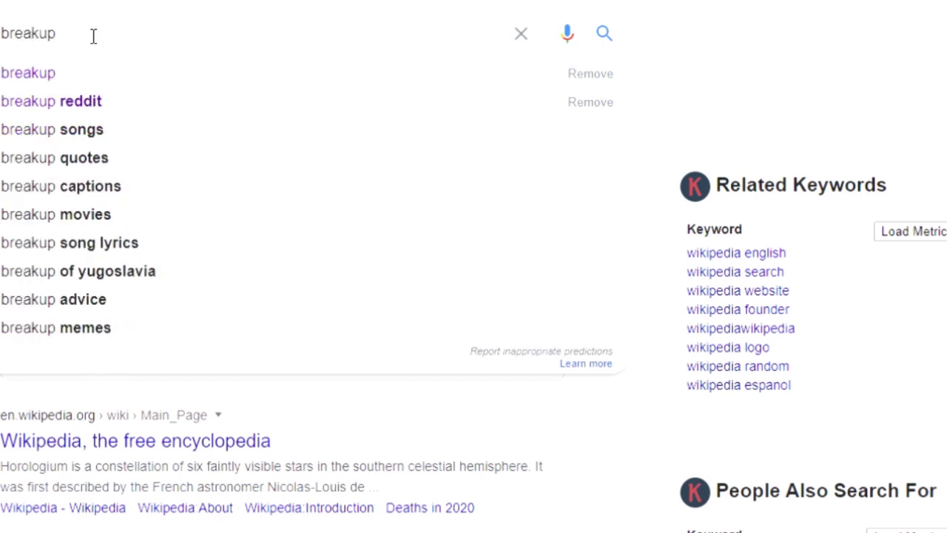
Open the related search 'how to get over a breakup with someone you love' and select 'love isn't enough'
click(56, 83)
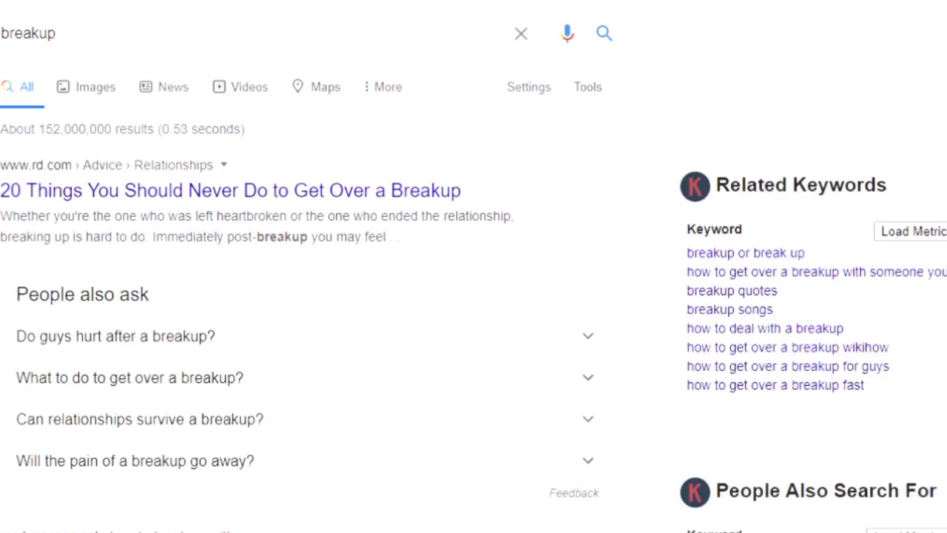
scroll(474, 278, down, 12)
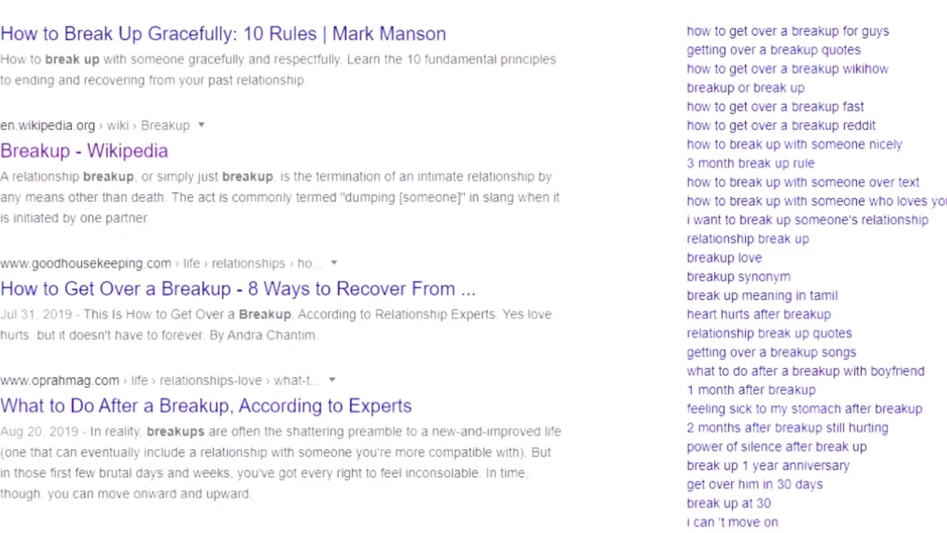
scroll(214, 468, down, 10)
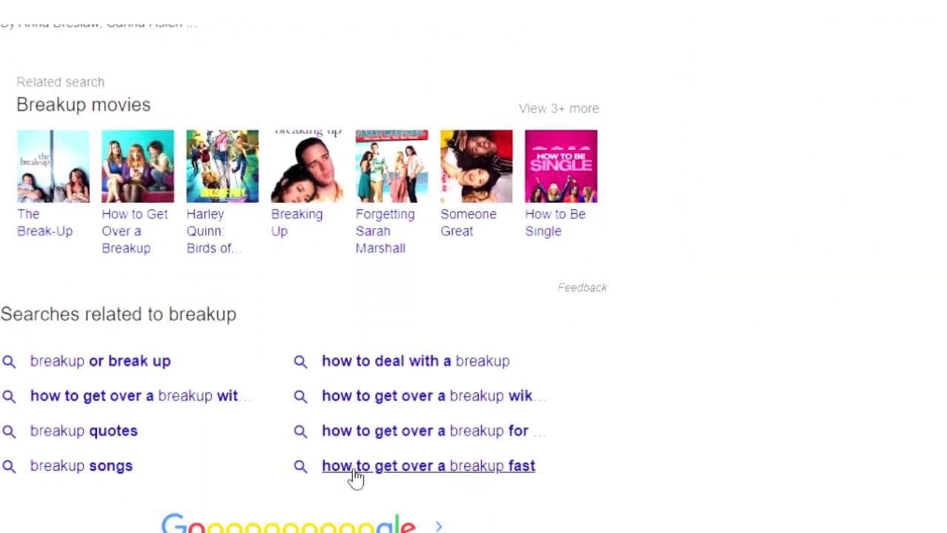
click(207, 400)
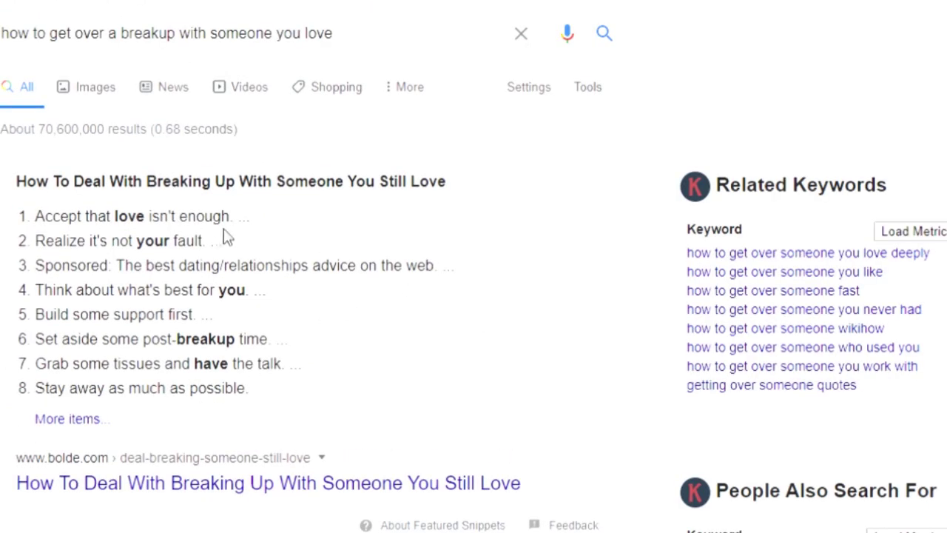
drag(237, 228, 125, 225)
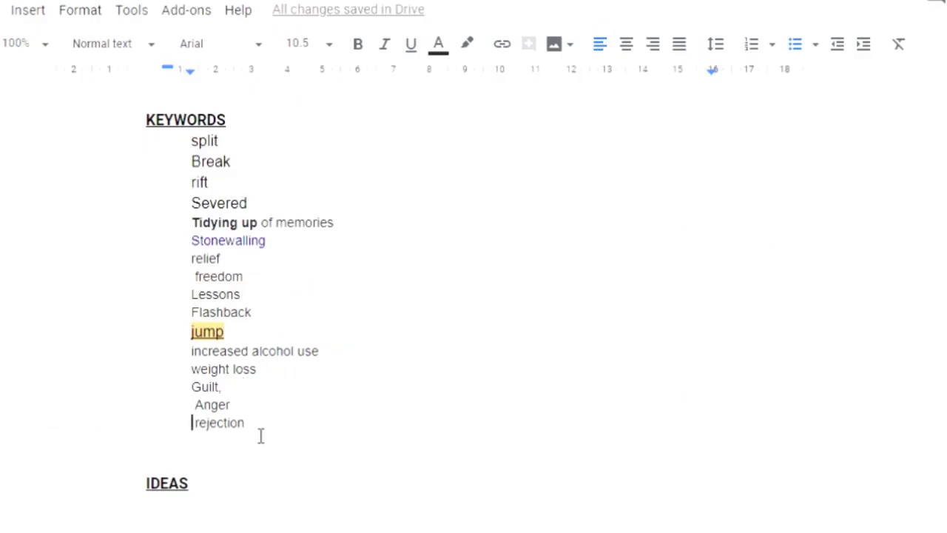
Paste 'love isn't enough' on a new line directly beneath the IDEAS heading
key(ctrl+Down)
key(ctrl+Down)
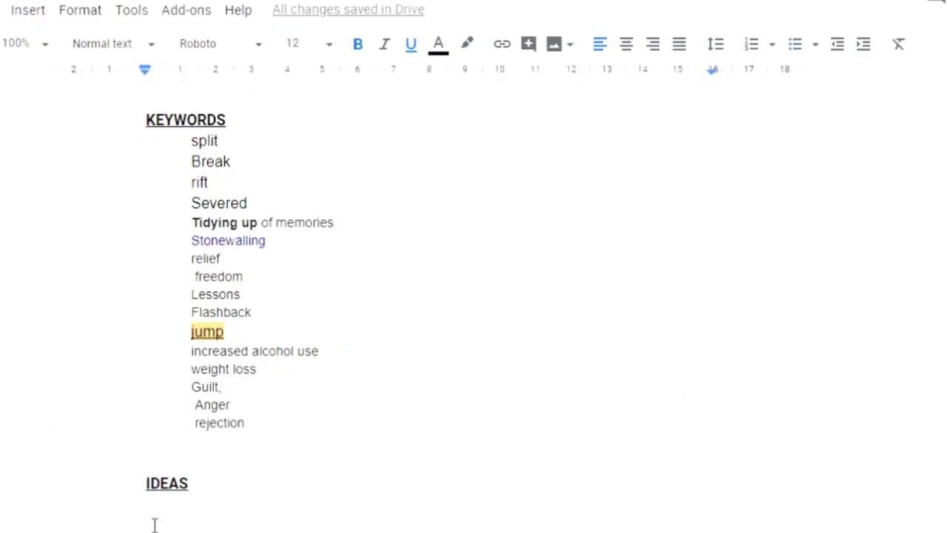
click(210, 493)
key(Return)
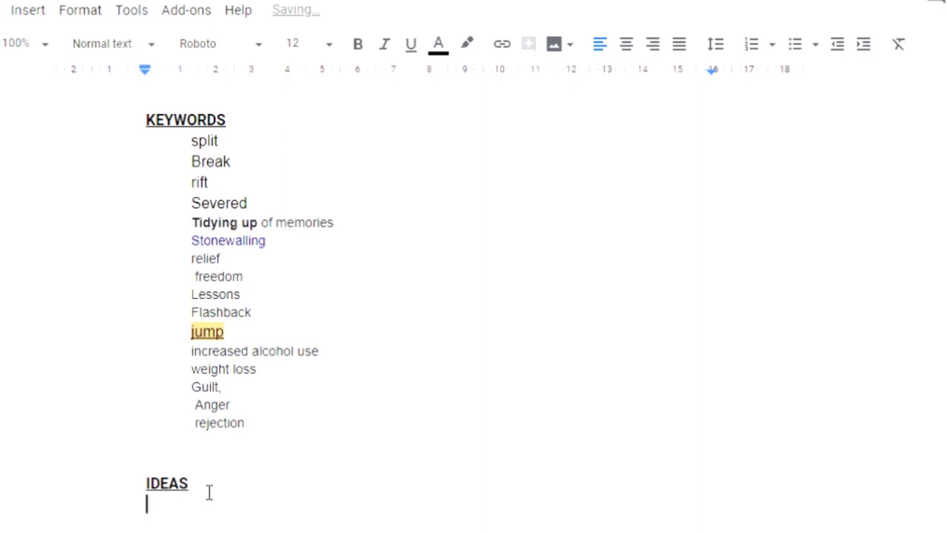
key(ctrl+v)
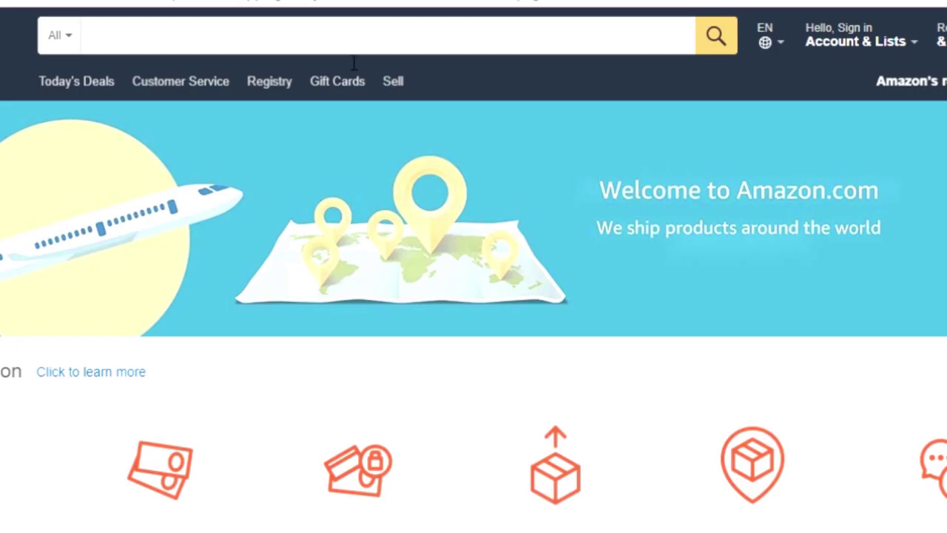
Search Amazon Books for romance and copy the title 'It Ends With Us'
click(70, 47)
click(65, 147)
text(romance)
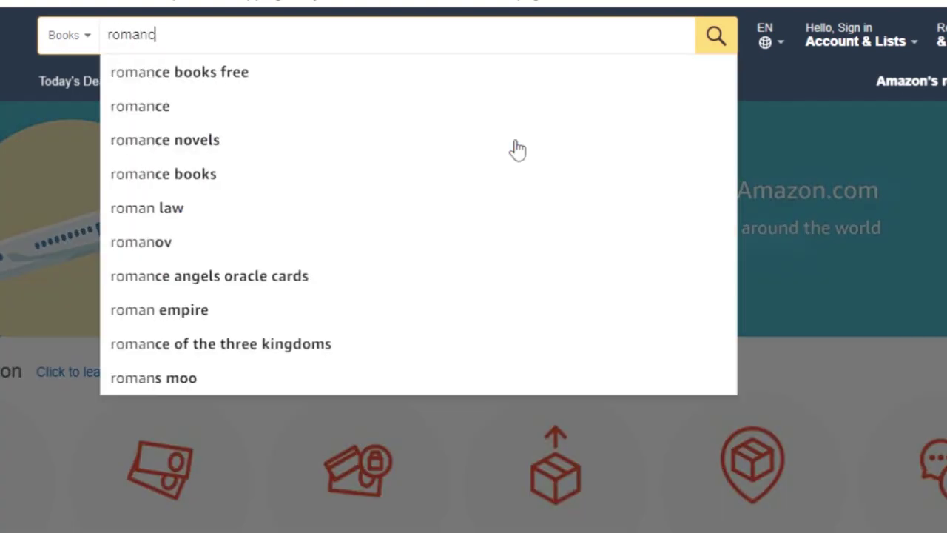
click(471, 145)
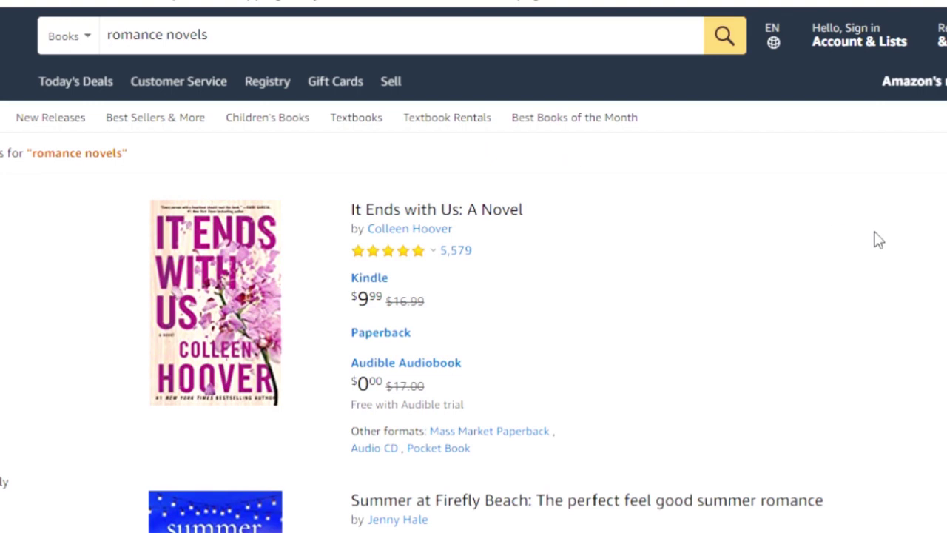
scroll(473, 266, down, 3)
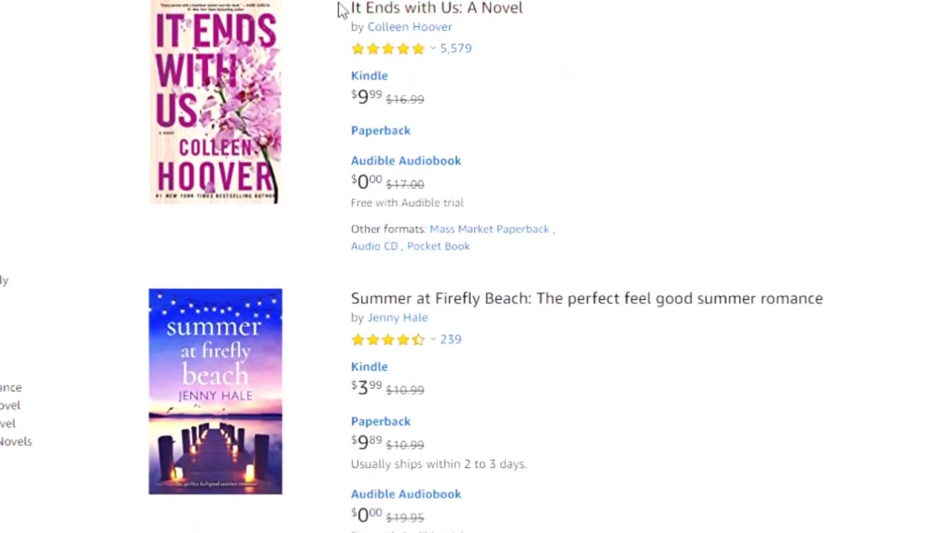
drag(340, 8, 466, 16)
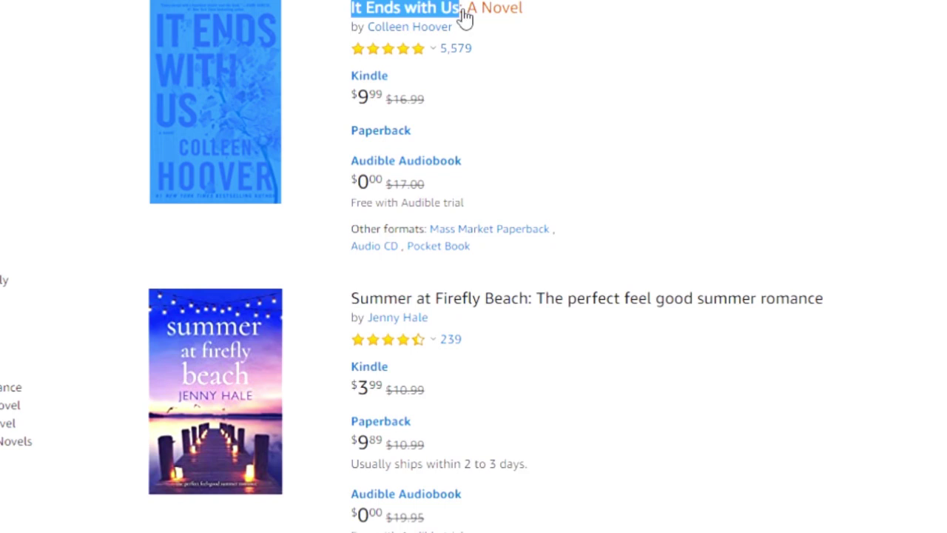
click(463, 15)
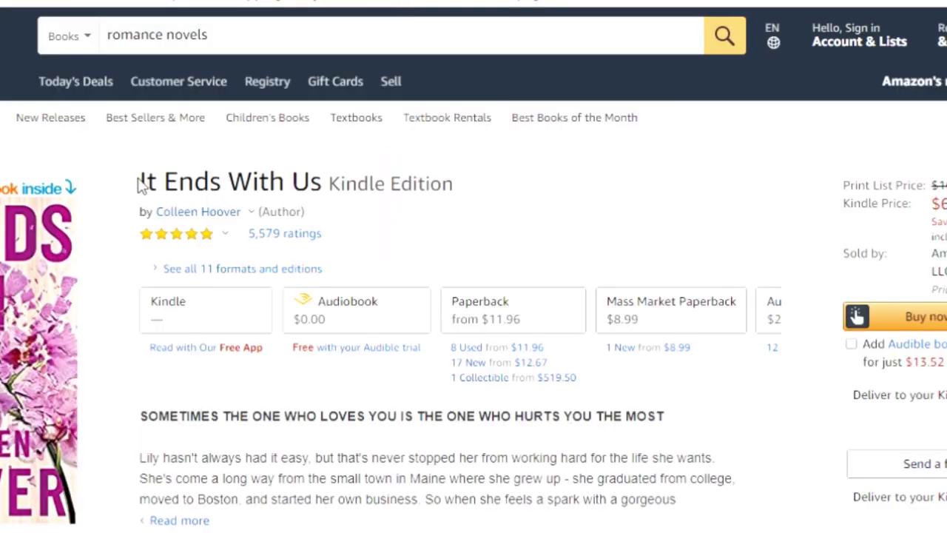
drag(139, 185, 325, 186)
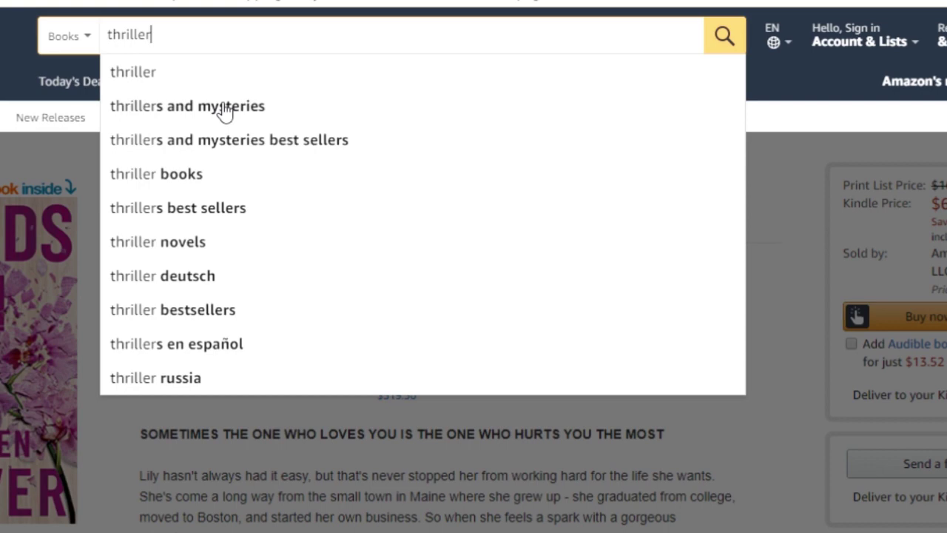
Copy the thriller title 'Tell Me Lies' and paste it below It Ends With Us
click(226, 106)
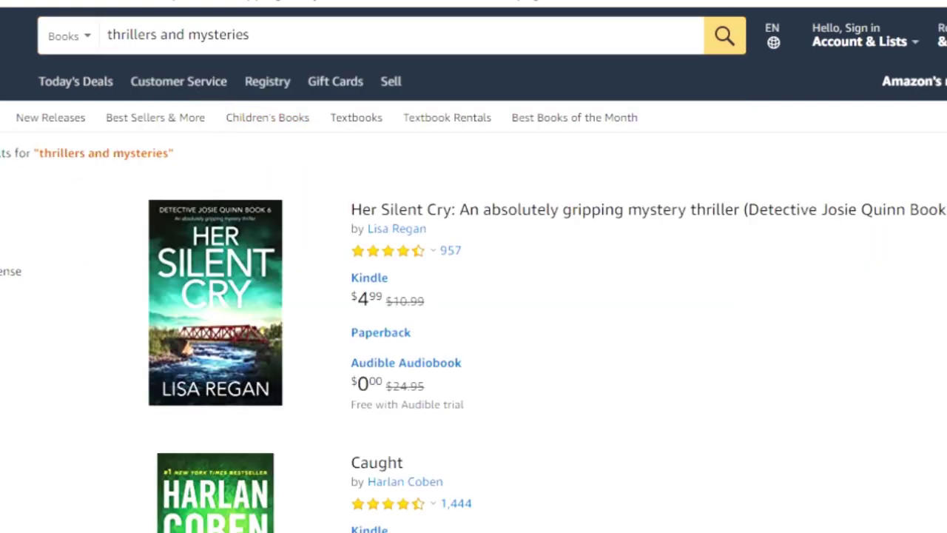
scroll(474, 296, down, 5)
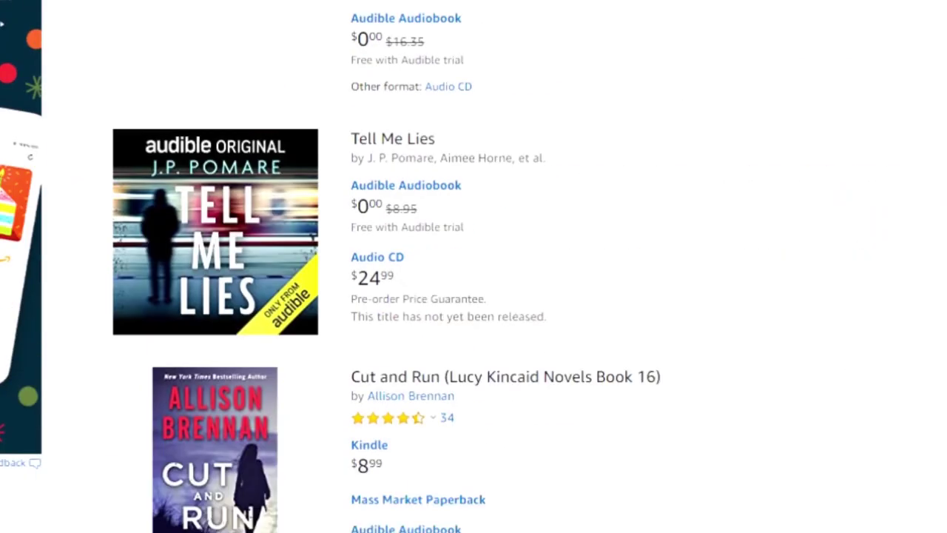
scroll(601, 296, down, 10)
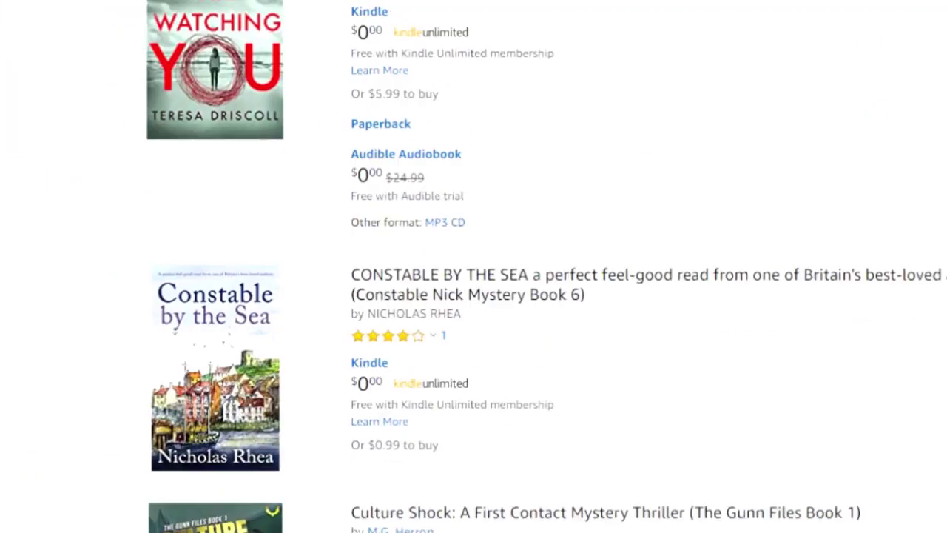
scroll(600, 295, up, 15)
drag(435, 374, 364, 384)
key(ctrl+c)
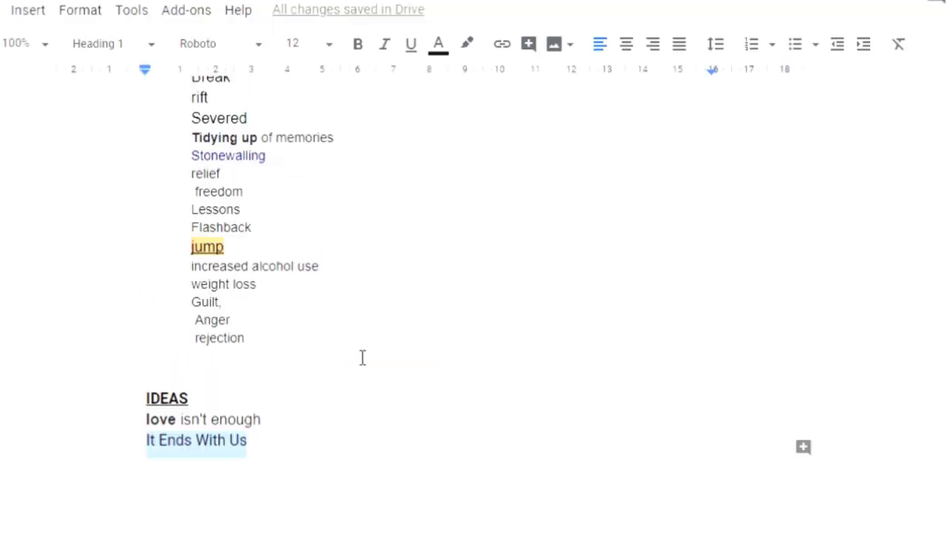
key(Return)
key(ctrl+v)
Format 'Tell Me Lies' as non-underlined Roboto 12 in black
drag(264, 466, 155, 484)
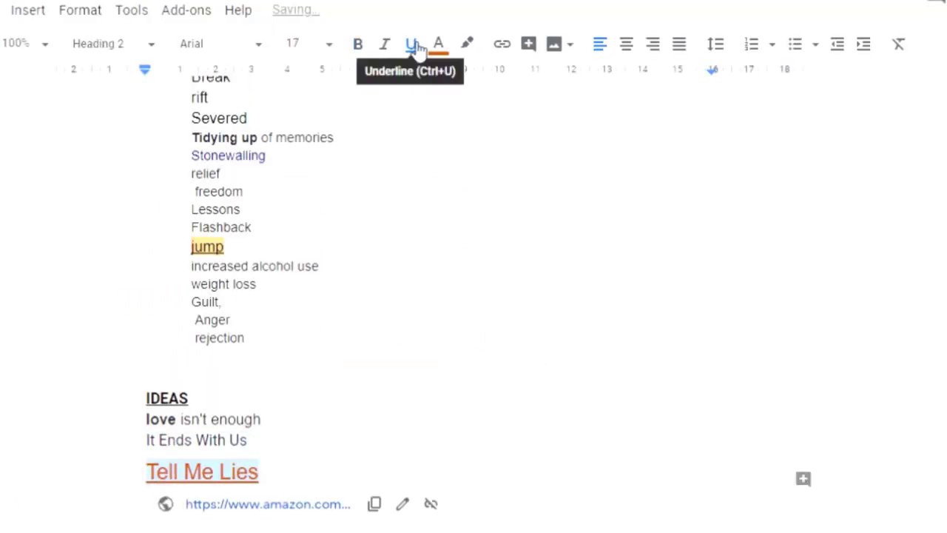
click(411, 44)
click(300, 43)
click(306, 190)
click(219, 44)
click(241, 152)
click(439, 44)
click(447, 77)
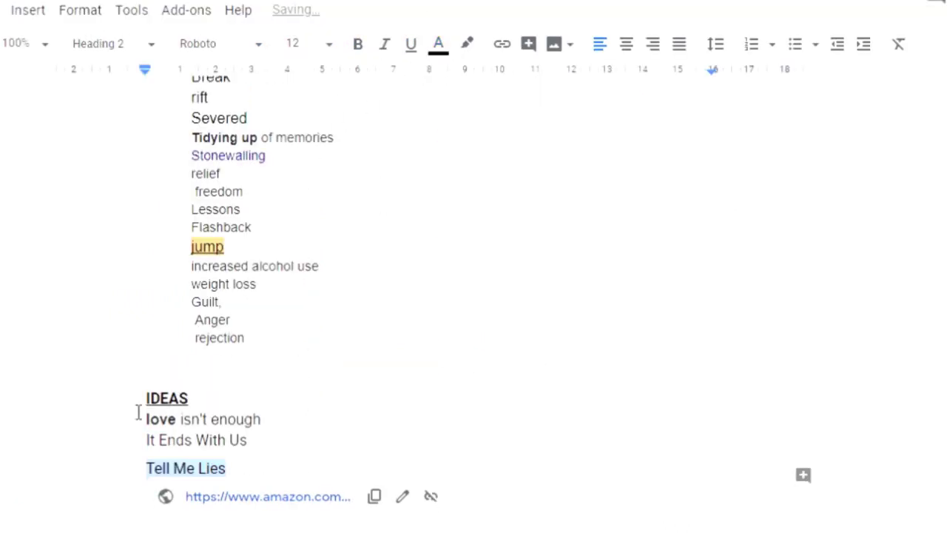
click(407, 475)
click(294, 477)
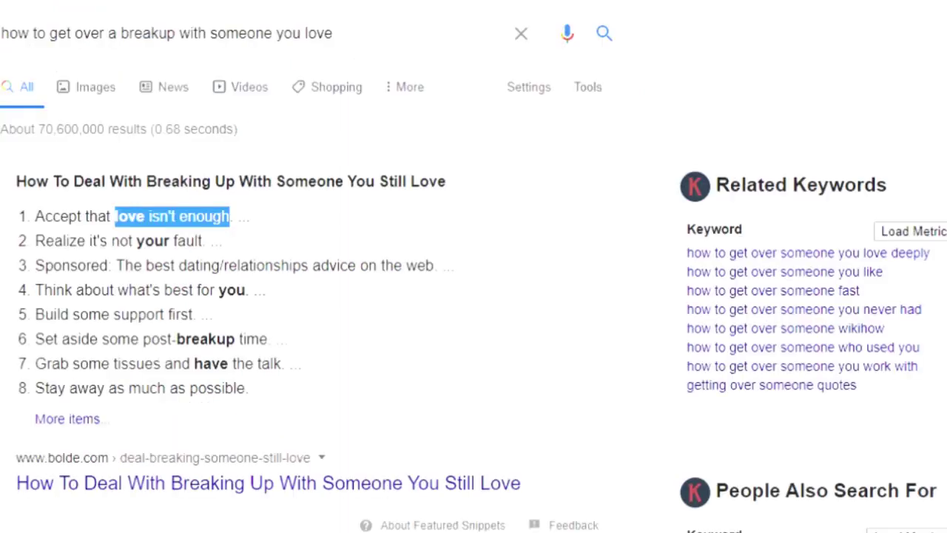
Change the Google query to "breakup" +"forum" and run the search
click(361, 37)
key(BackSpace)
key(BackSpace)
key(BackSpace)
key(BackSpace)
key(BackSpace)
key(BackSpace)
key(BackSpace)
key(BackSpace)
key(BackSpace)
key(BackSpace)
key(BackSpace)
key(BackSpace)
key(BackSpace)
key(BackSpace)
key(BackSpace)
key(BackSpace)
key(BackSpace)
key(BackSpace)
key(BackSpace)
key(BackSpace)
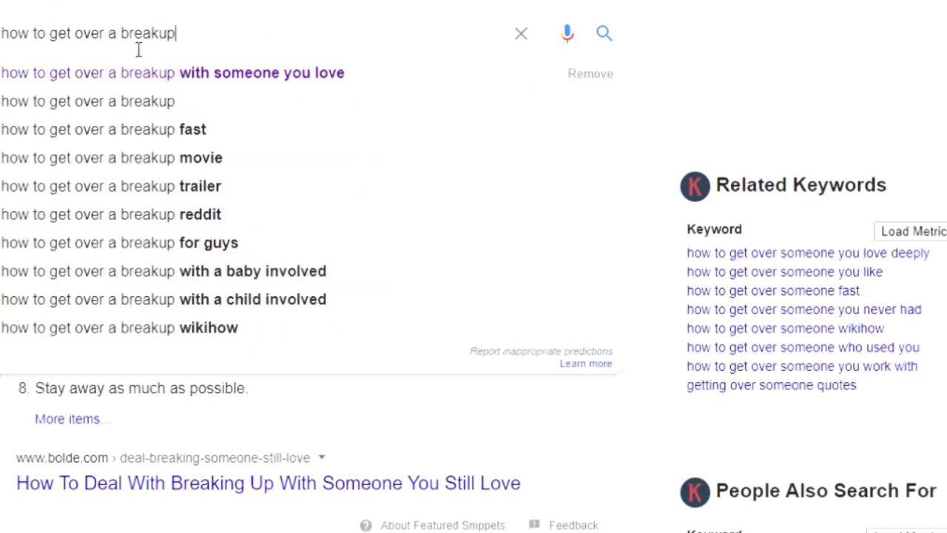
click(127, 40)
key(BackSpace)
key(BackSpace)
key(BackSpace)
key(BackSpace)
key(BackSpace)
key(BackSpace)
key(BackSpace)
key(BackSpace)
key(BackSpace)
key(BackSpace)
key(BackSpace)
key(BackSpace)
key(BackSpace)
key(BackSpace)
key(BackSpace)
key(BackSpace)
key(BackSpace)
key(BackSpace)
text(")
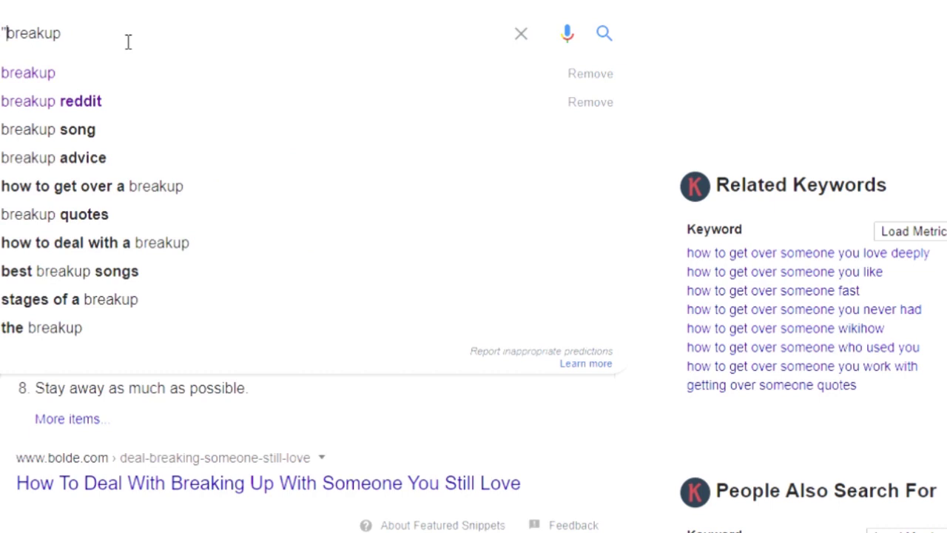
click(73, 39)
text(")
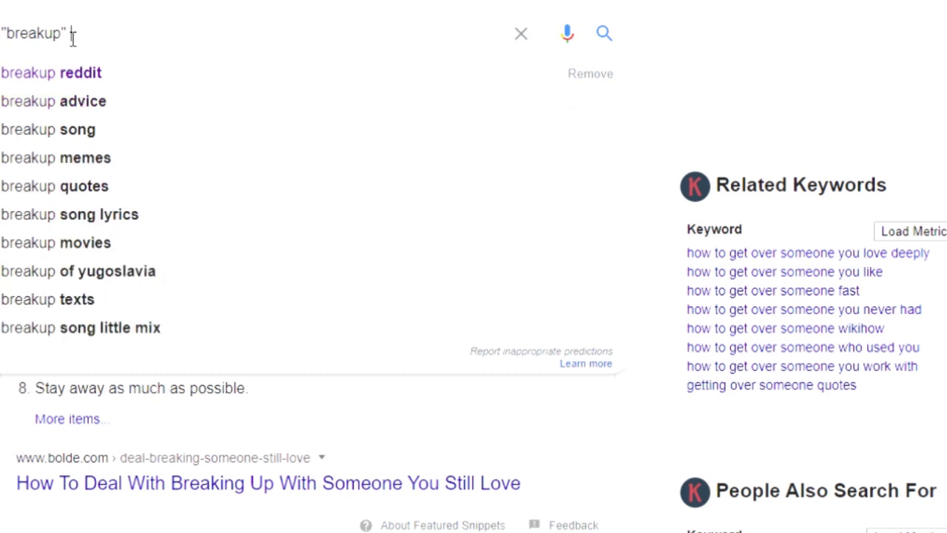
text( +"forum)
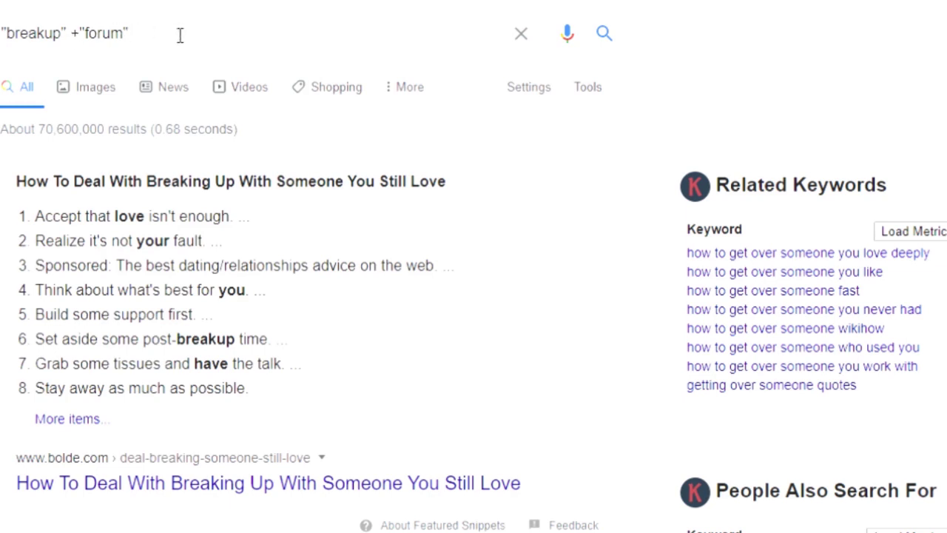
key(Return)
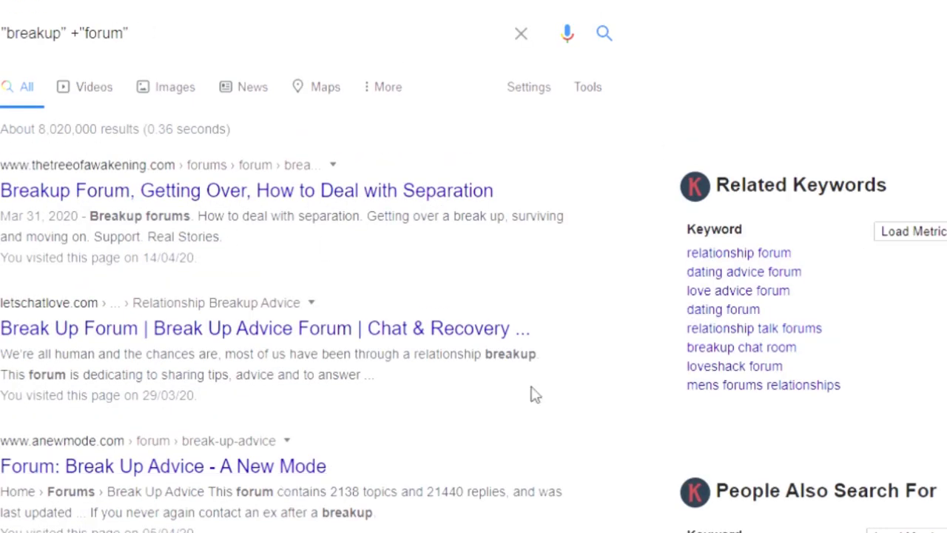
Open the able2know Breakup Forum questions-and-answers result
scroll(534, 393, down, 7)
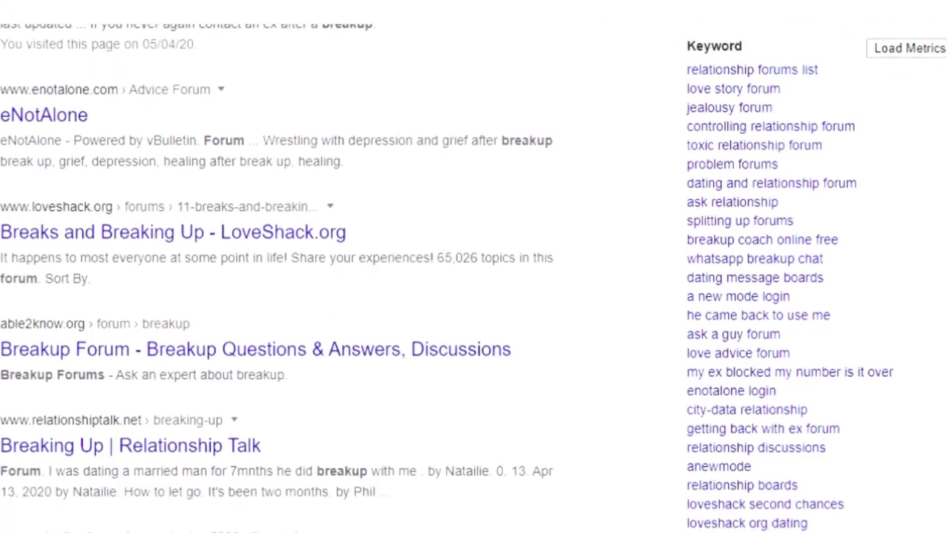
scroll(473, 278, down, 3)
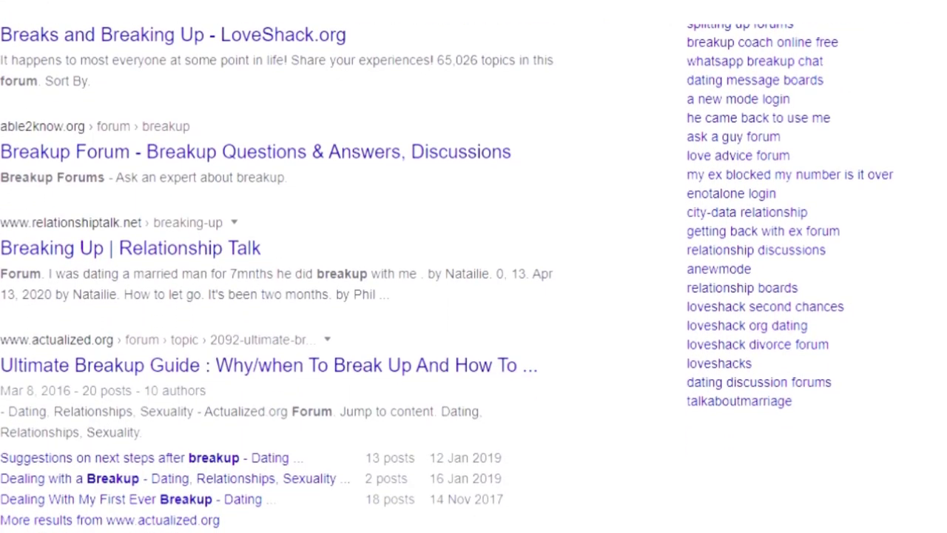
click(300, 157)
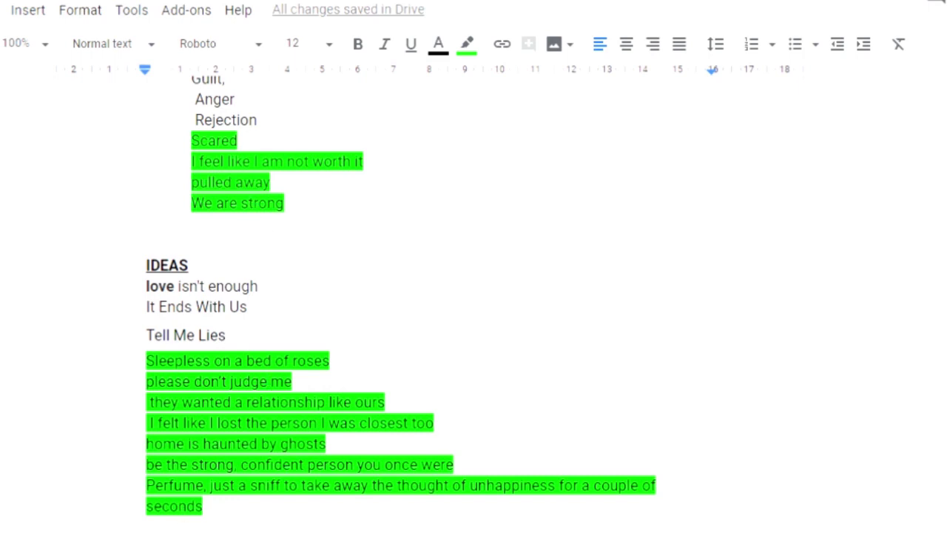
Open the Insert menu in the song sheet document
click(28, 11)
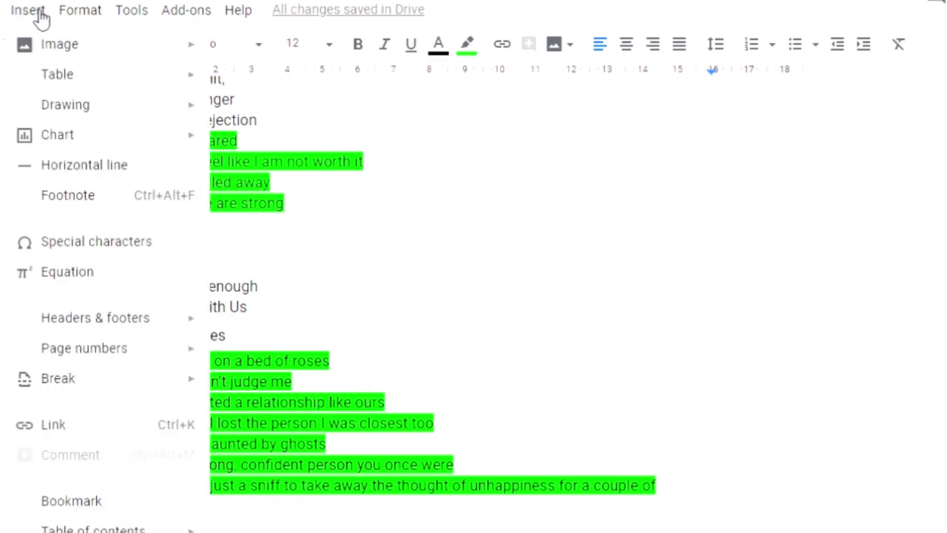
Insert the Game Over broken-heart chalkboard image from a web search for 'breakup quotes'
mouse_move(46, 52)
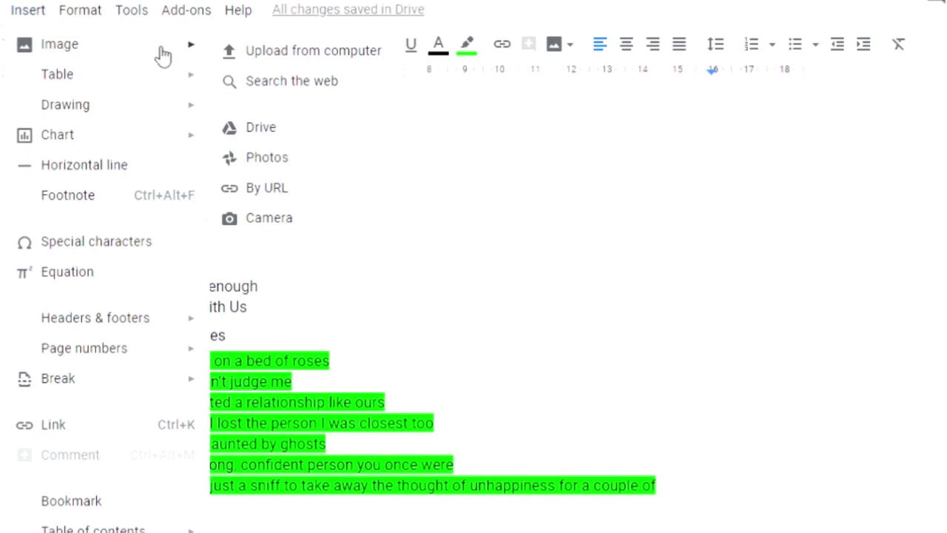
click(280, 82)
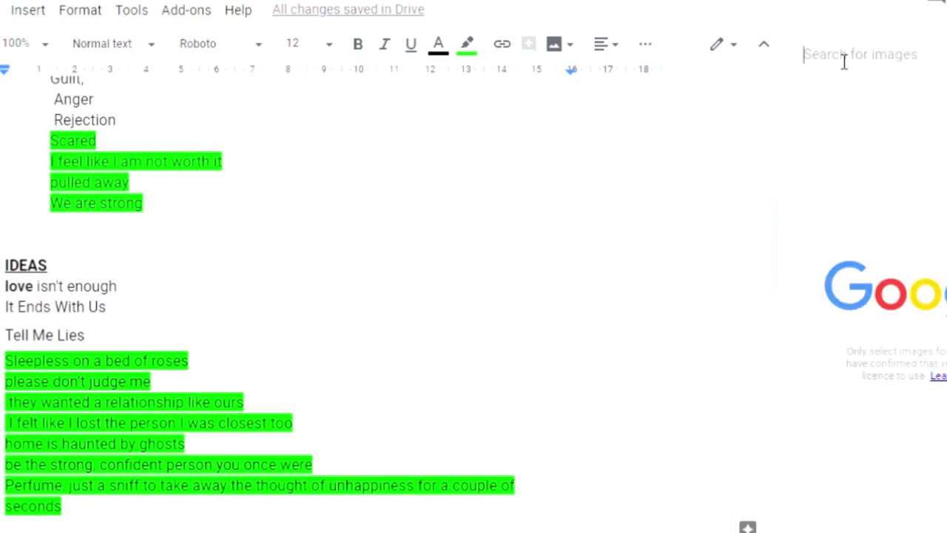
text(breakf)
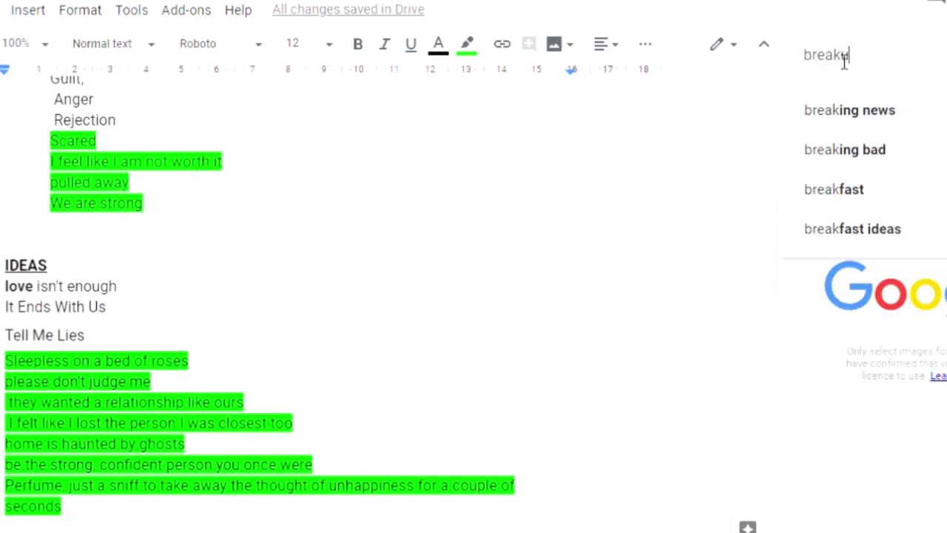
text(p)
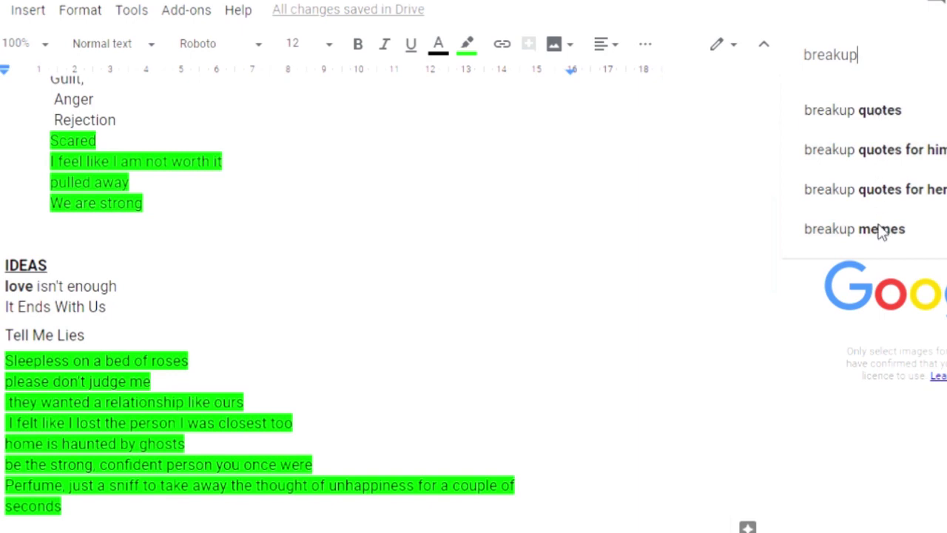
click(870, 122)
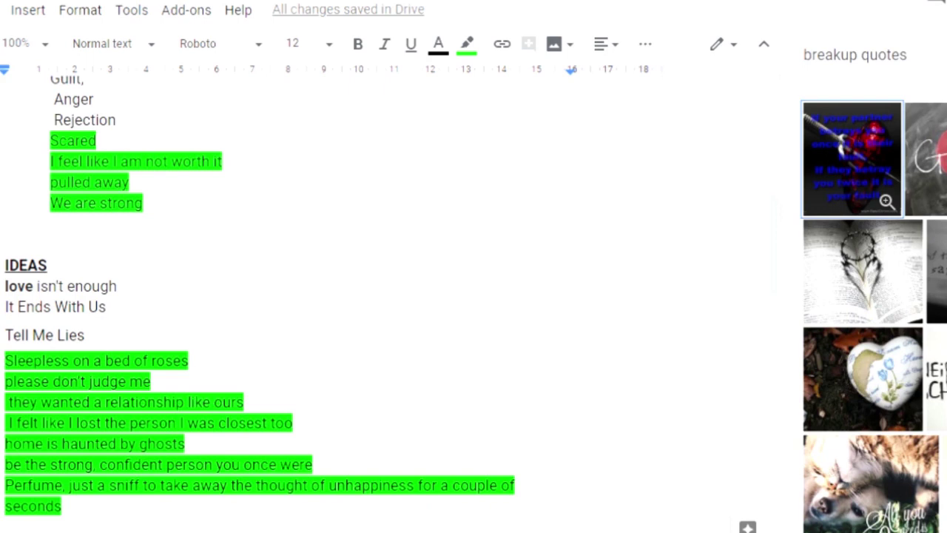
scroll(749, 185, down, 8)
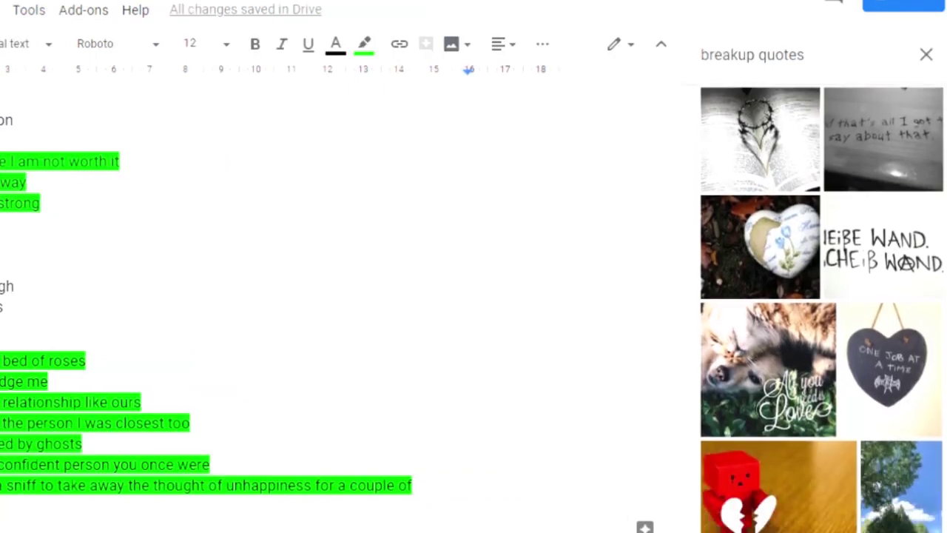
scroll(822, 307, down, 10)
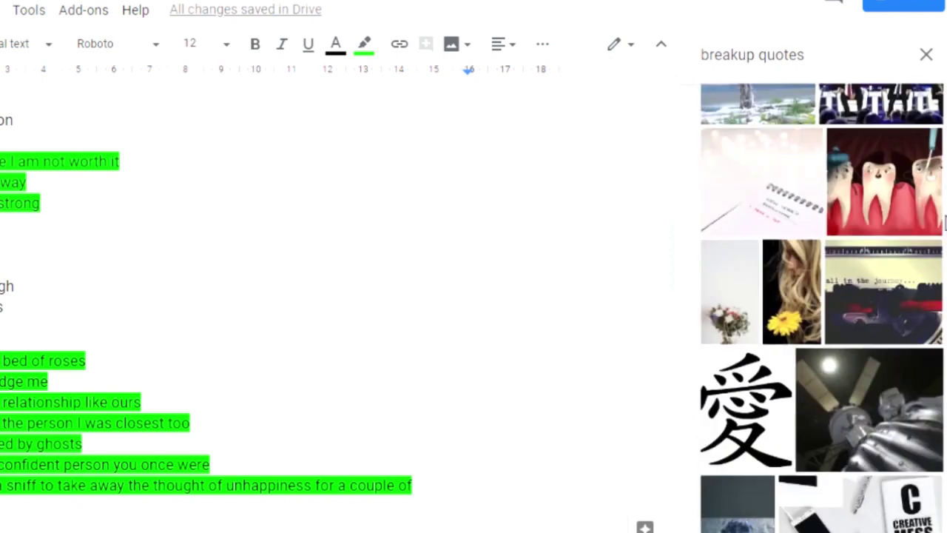
scroll(888, 295, up, 10)
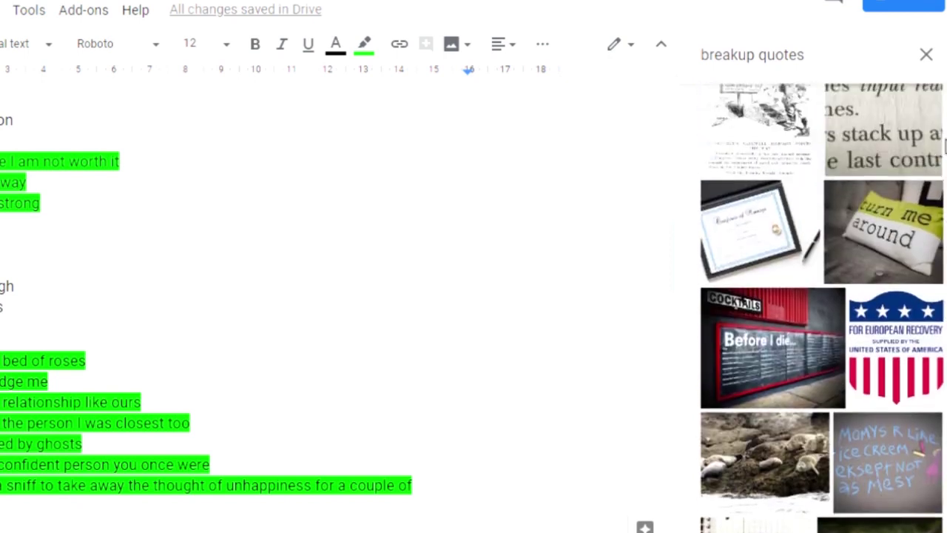
scroll(887, 295, up, 10)
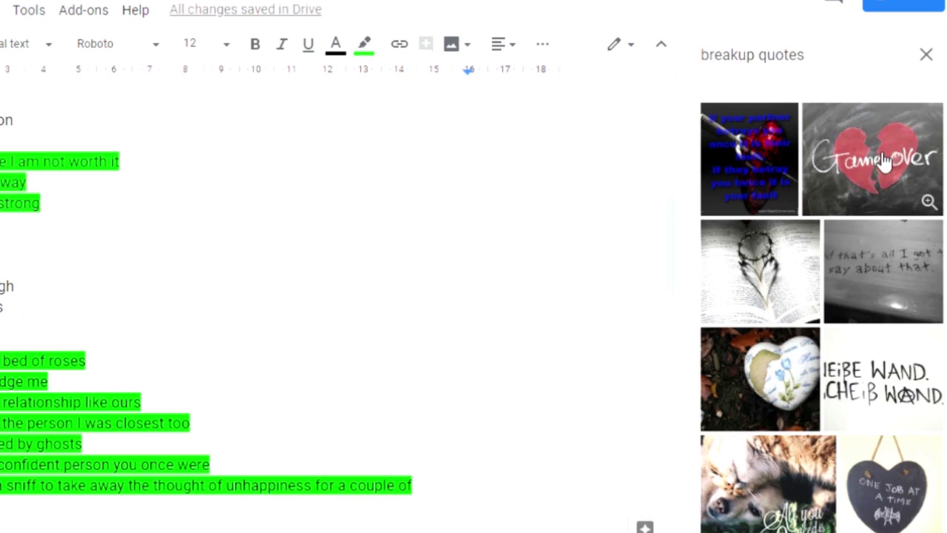
click(884, 162)
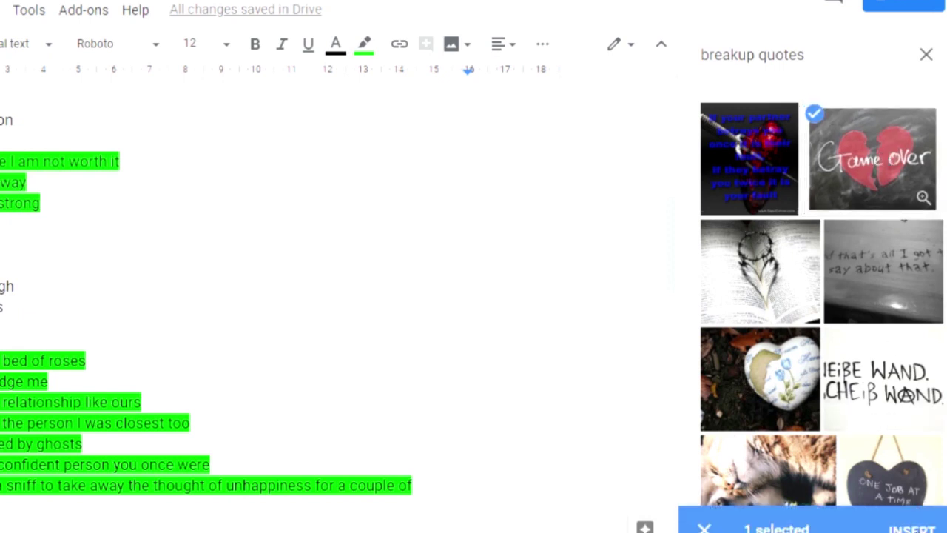
click(912, 529)
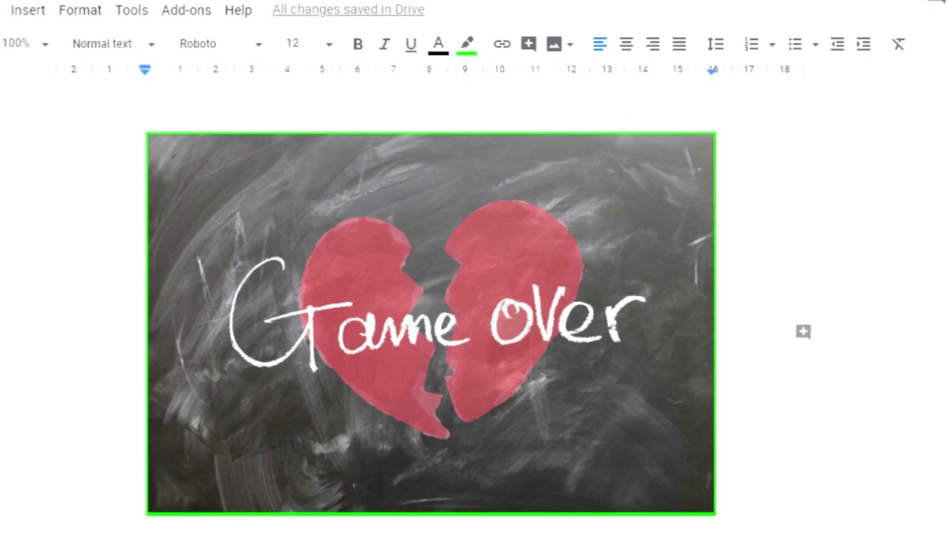
Shrink the Game Over picture to a small size with its corner handle
click(603, 348)
drag(716, 514, 362, 277)
scroll(474, 296, up, 7)
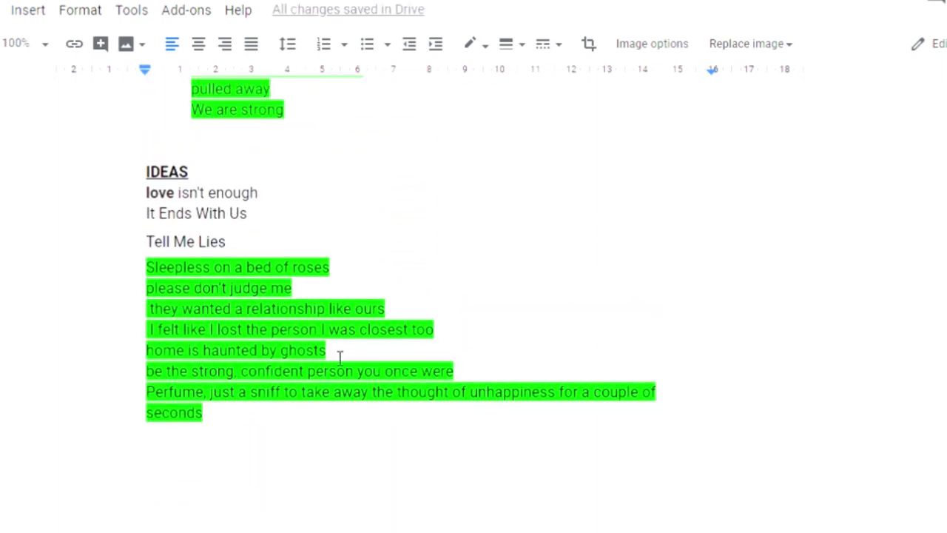
Select the lyric lines 'home is haunted by ghosts', 'Sleepless on a bed of roses' and the word 'strong'
drag(339, 358, 156, 360)
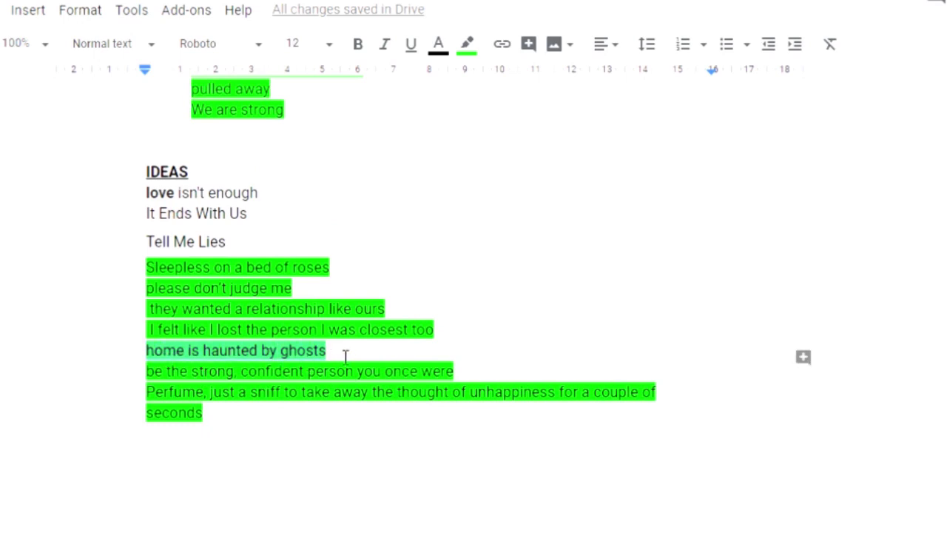
click(342, 273)
drag(342, 273, 158, 273)
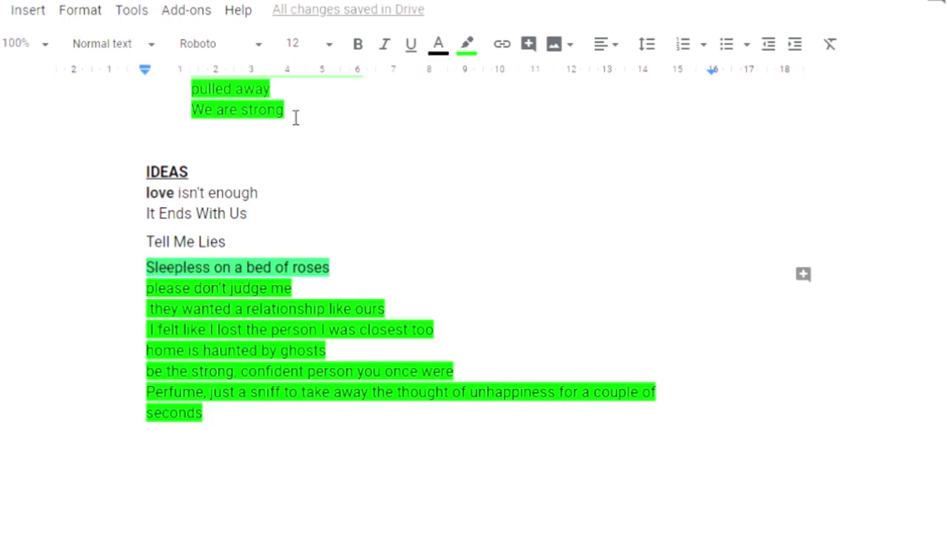
double_click(263, 115)
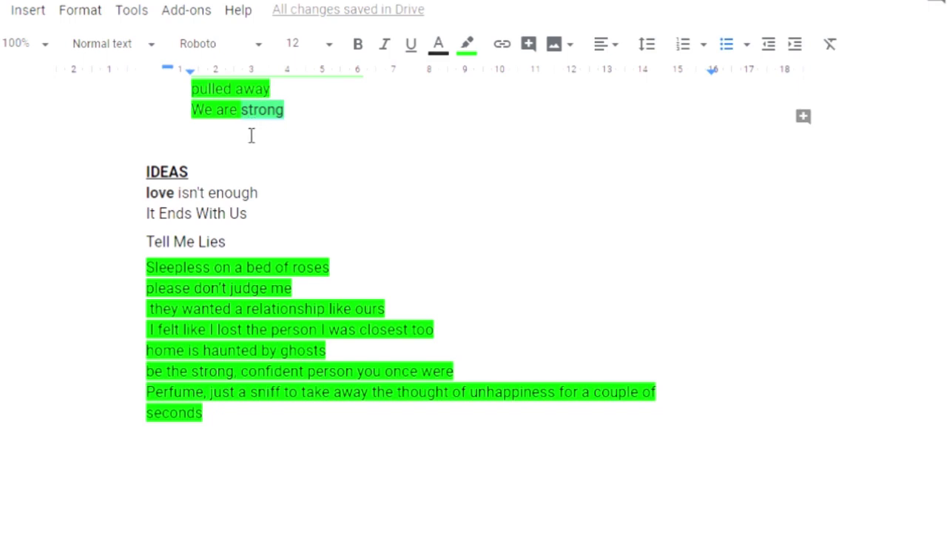
Replace EMOTIONAL P.O.V. in the theme sentence with 'strong'
scroll(474, 296, up, 8)
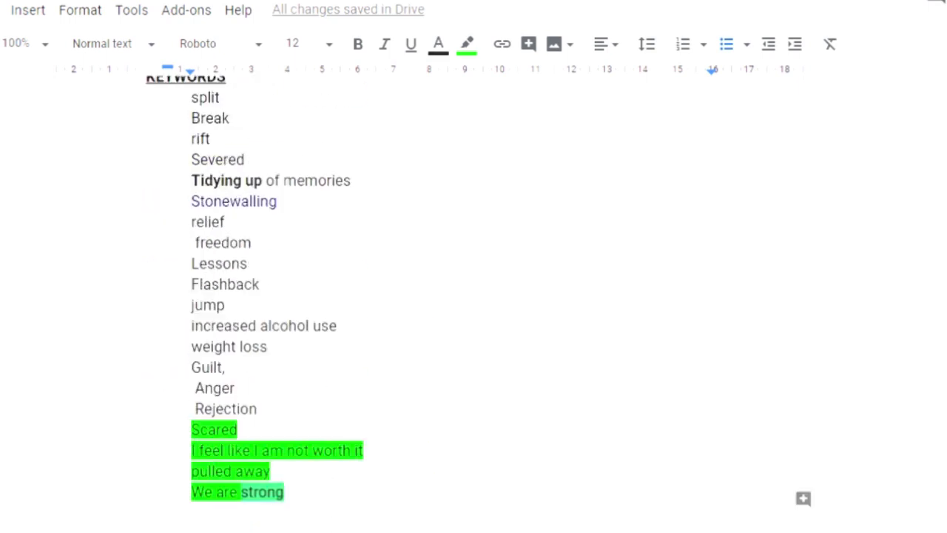
click(635, 191)
key(BackSpace)
key(BackSpace)
key(BackSpace)
key(BackSpace)
key(BackSpace)
key(BackSpace)
key(BackSpace)
key(BackSpace)
key(BackSpace)
key(BackSpace)
key(BackSpace)
key(BackSpace)
key(BackSpace)
key(BackSpace)
key(BackSpace)
key(BackSpace)
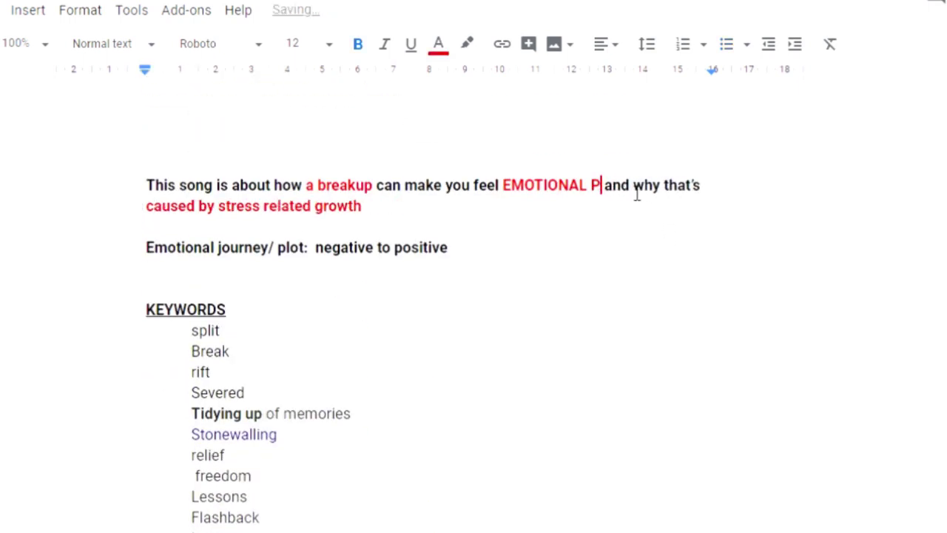
text(strong)
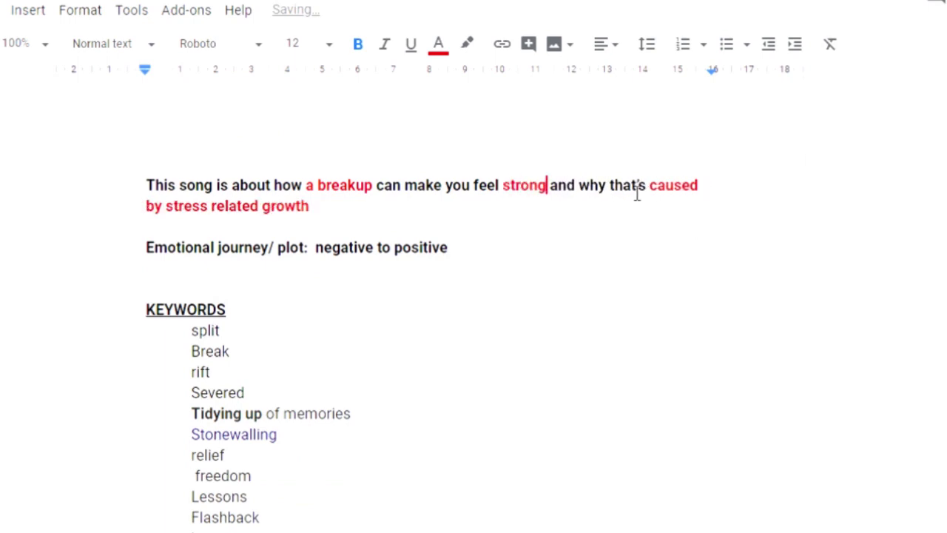
Highlight the keyword 'jump' in yellow
scroll(463, 294, down, 4)
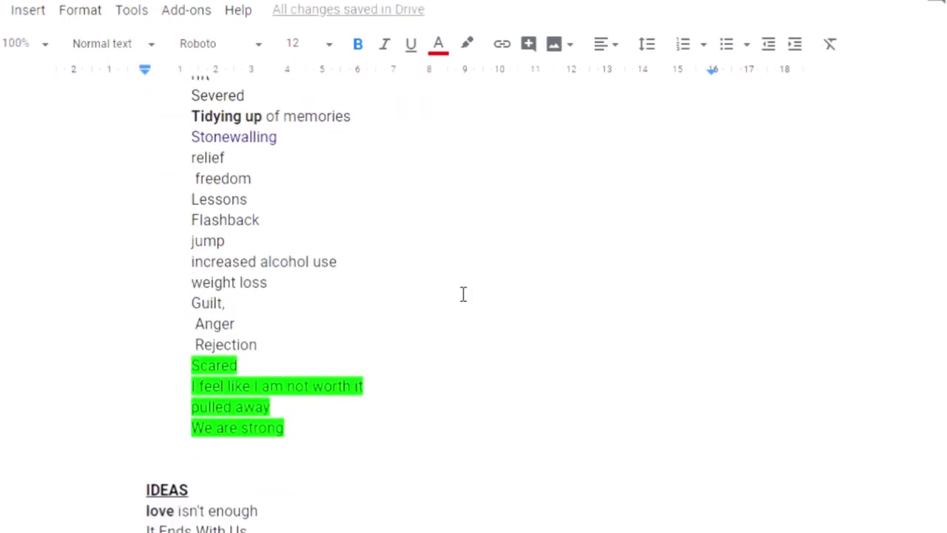
double_click(194, 247)
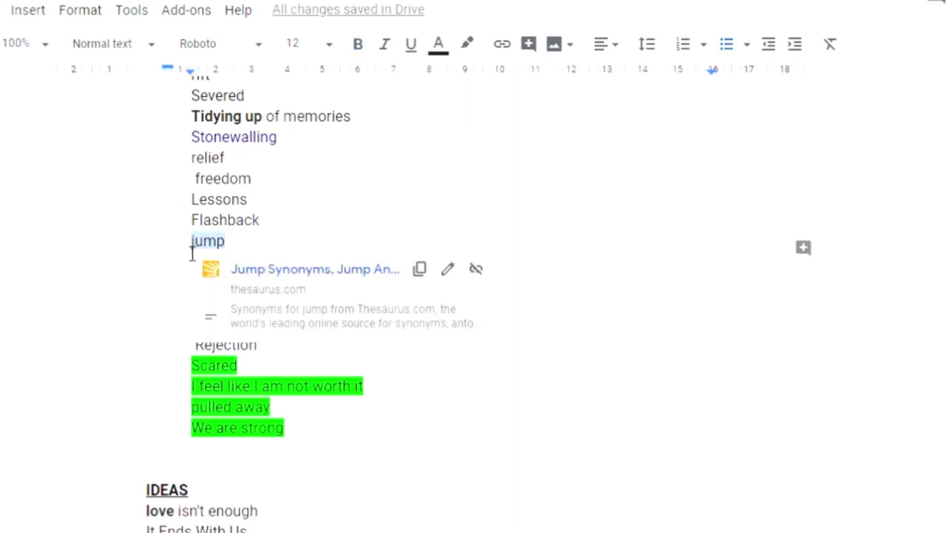
click(474, 48)
click(549, 141)
click(471, 446)
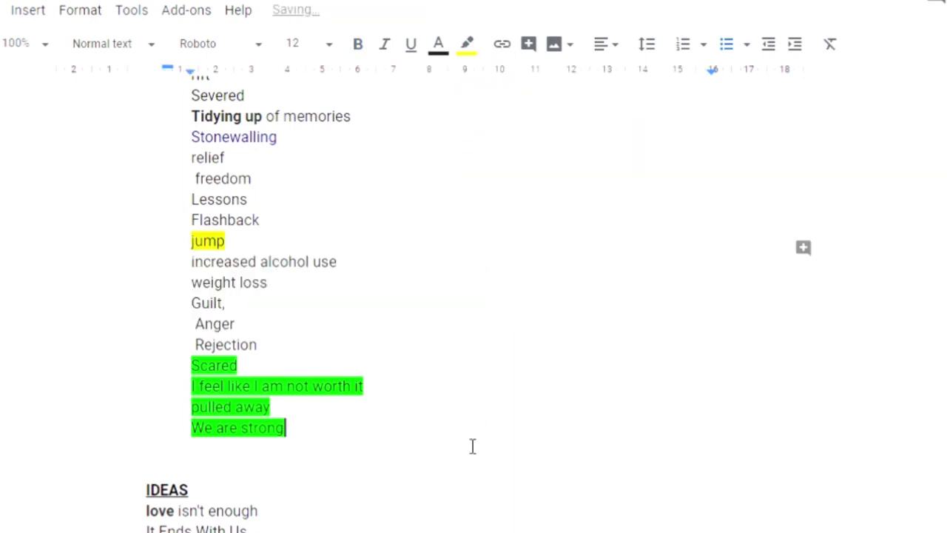
Add blank lines above the theme sentence and start typing the title 'Jum'
scroll(270, 193, up, 4)
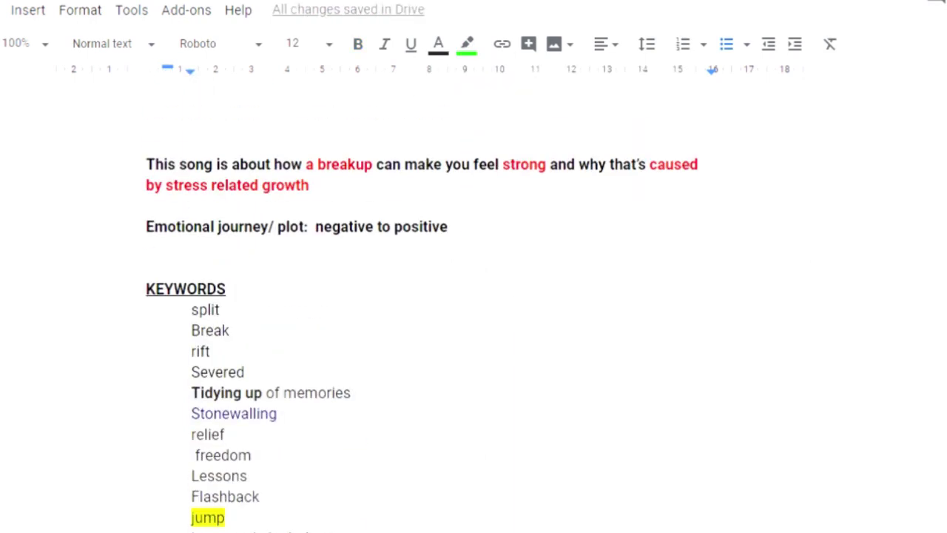
click(147, 189)
key(Return)
key(Return)
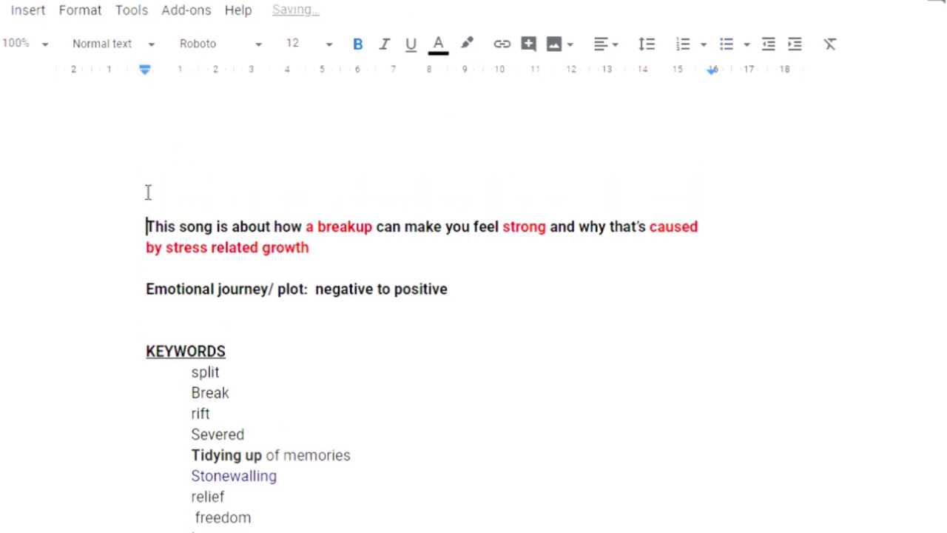
key(Up)
key(Up)
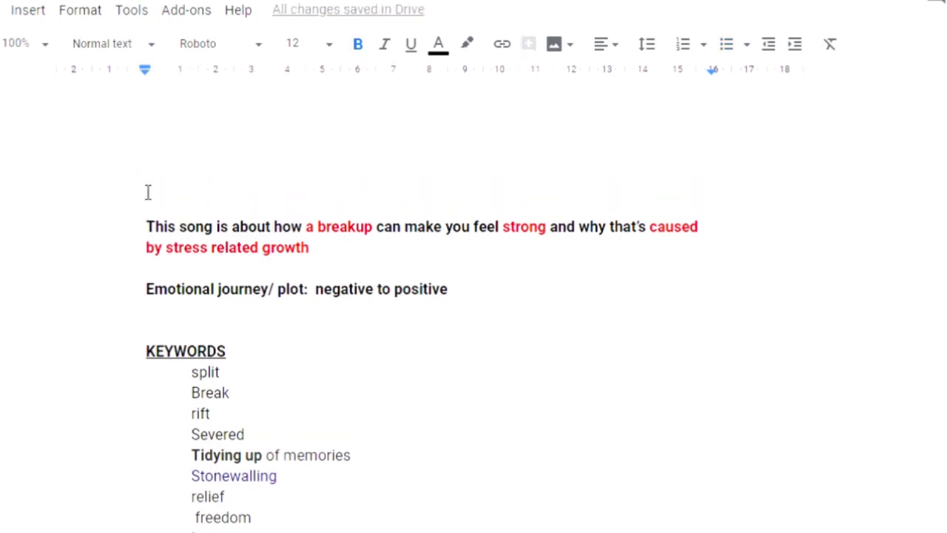
text(Jump)
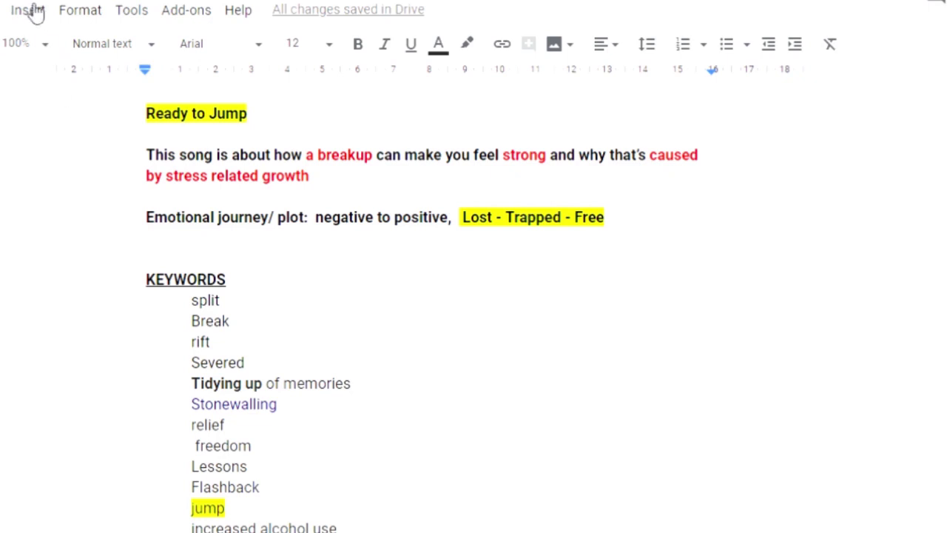
Insert a 1x1 table below the Game over image and make it much taller
click(35, 17)
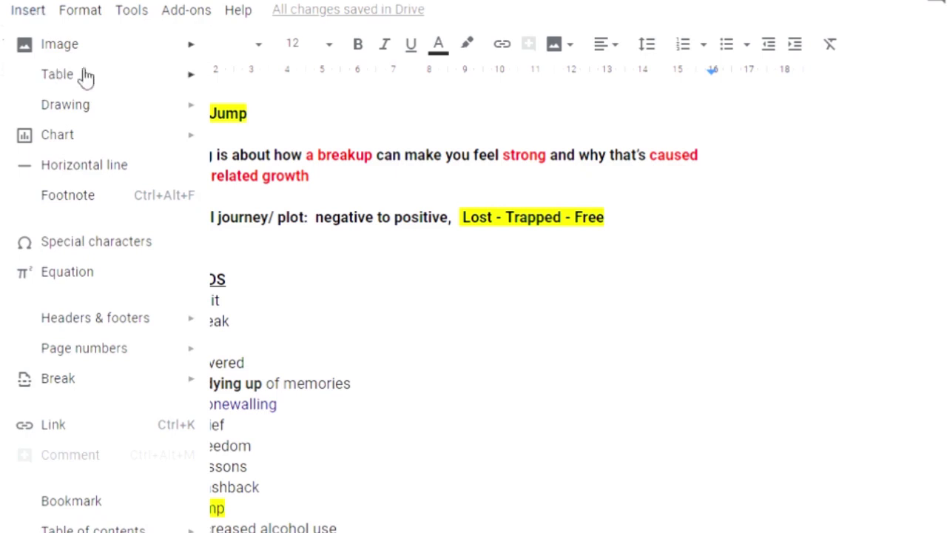
mouse_move(81, 75)
click(226, 86)
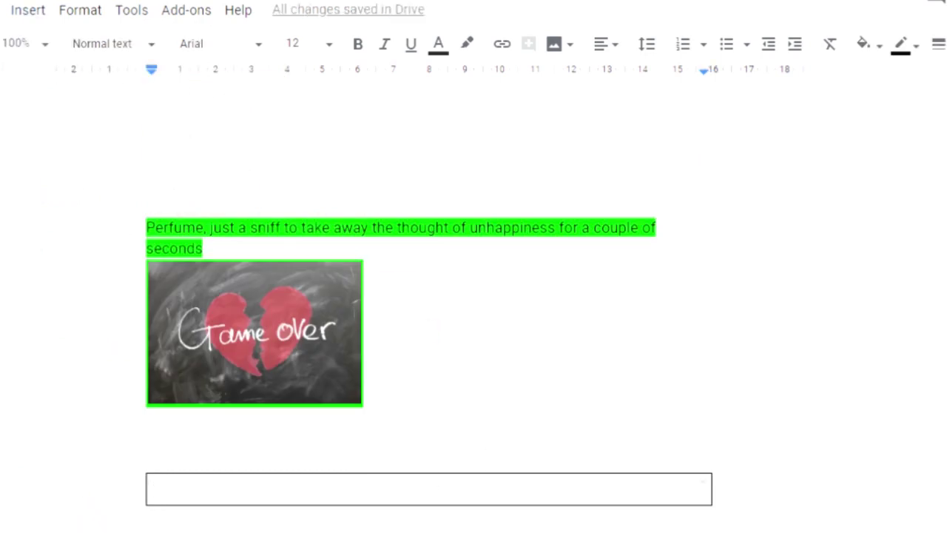
scroll(710, 264, down, 4)
drag(668, 232, 672, 438)
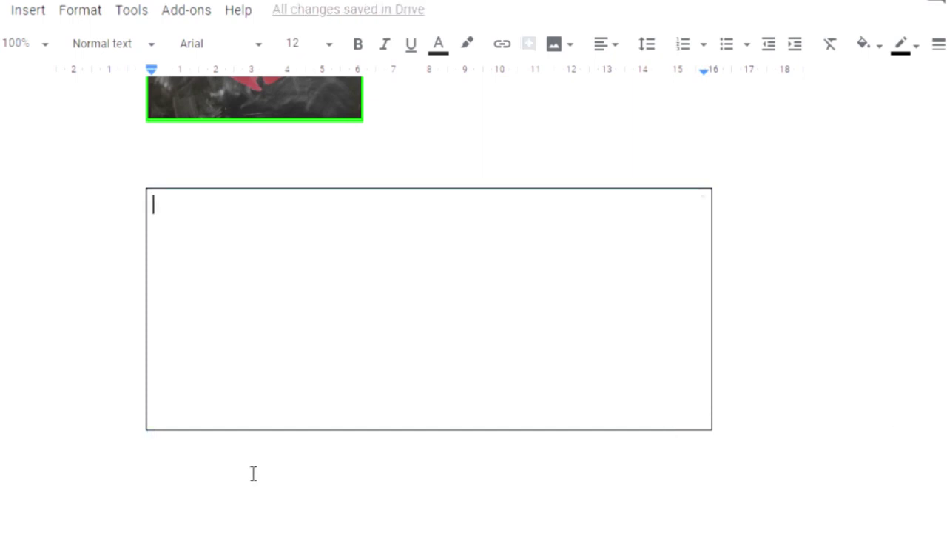
Insert a 5x5 table on the line below the tall box
click(177, 490)
click(27, 16)
mouse_move(114, 82)
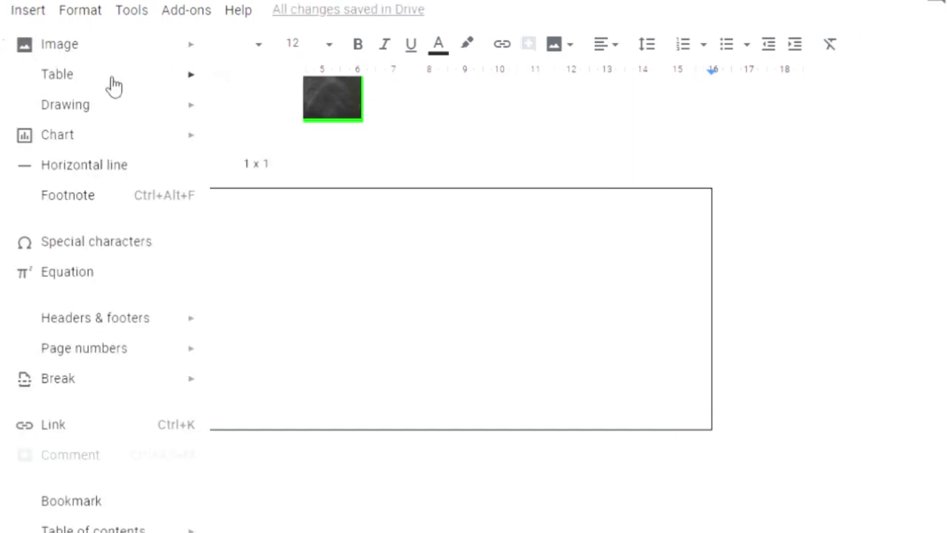
click(287, 151)
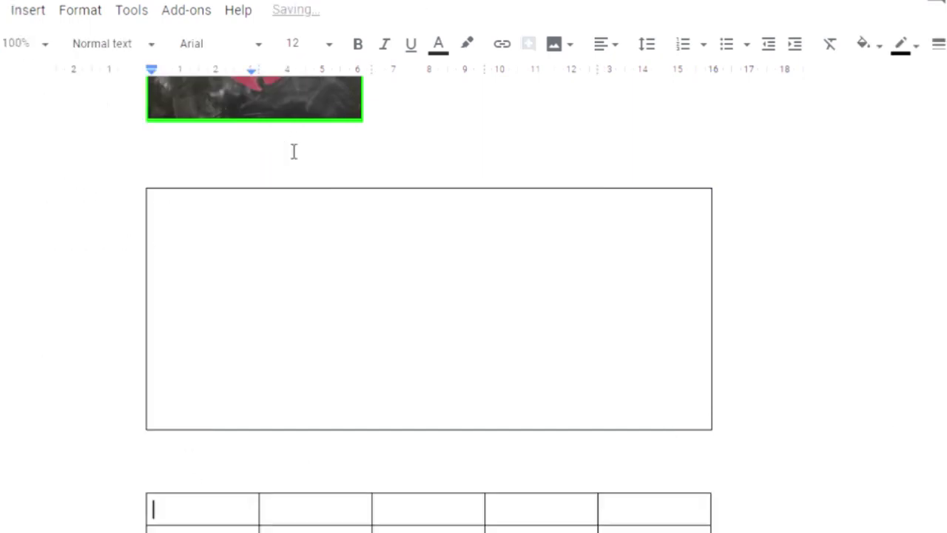
scroll(429, 296, down, 3)
scroll(429, 296, up, 2)
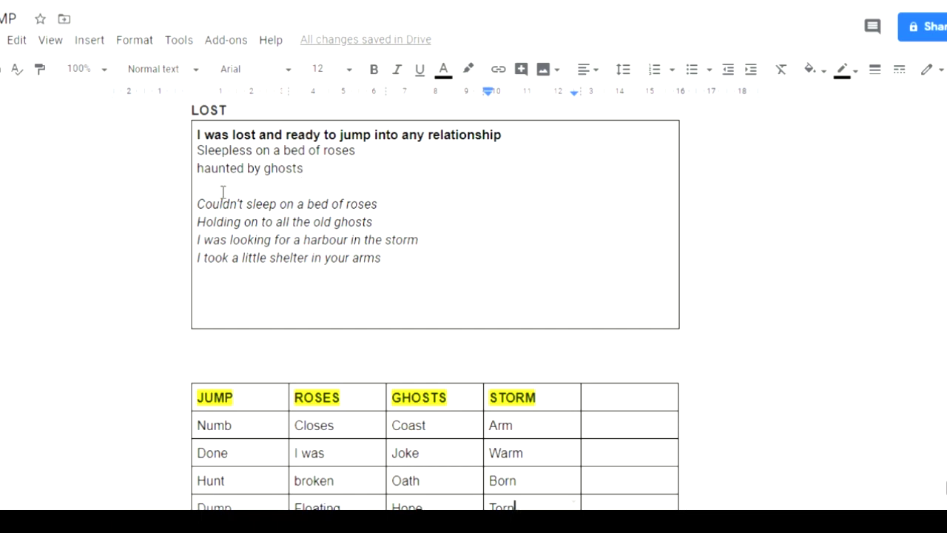
scroll(939, 295, up, 15)
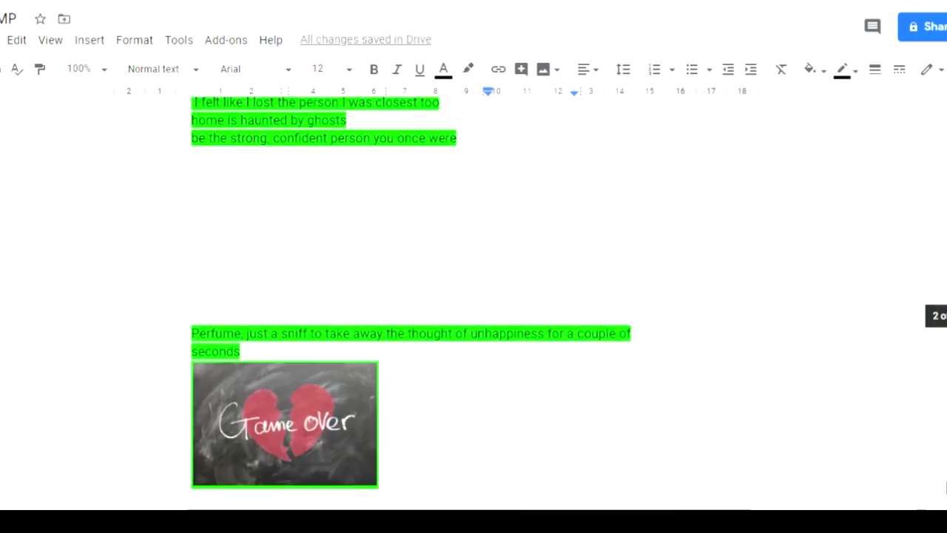
click(355, 245)
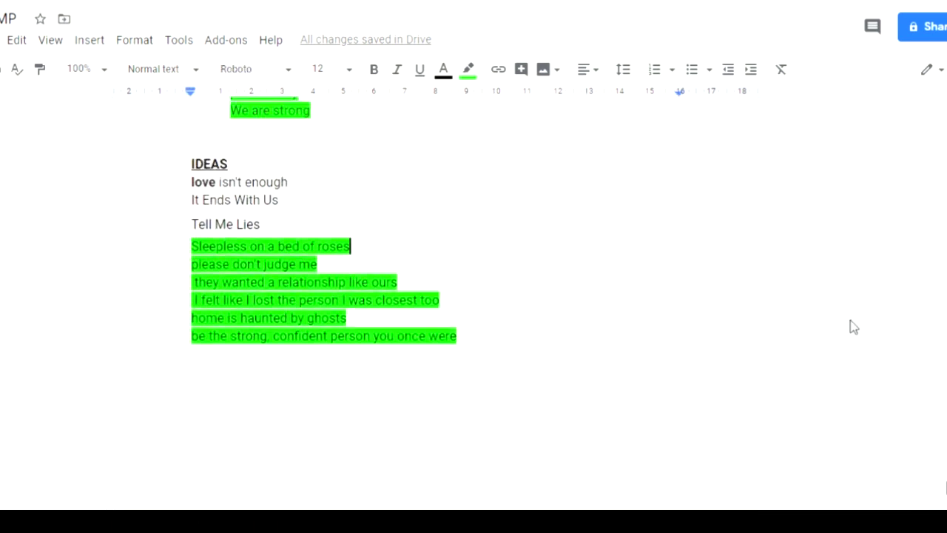
scroll(936, 271, down, 10)
scroll(503, 307, down, 5)
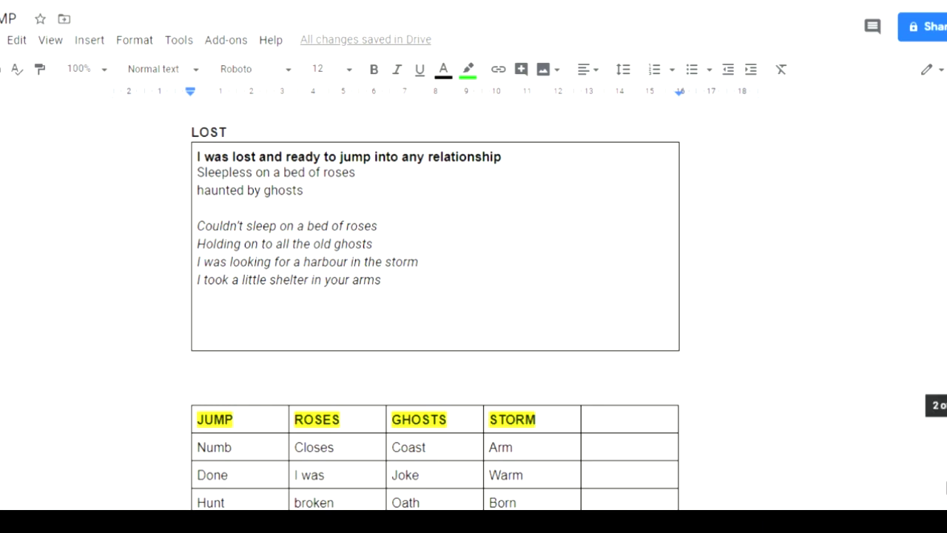
scroll(946, 488, down, 4)
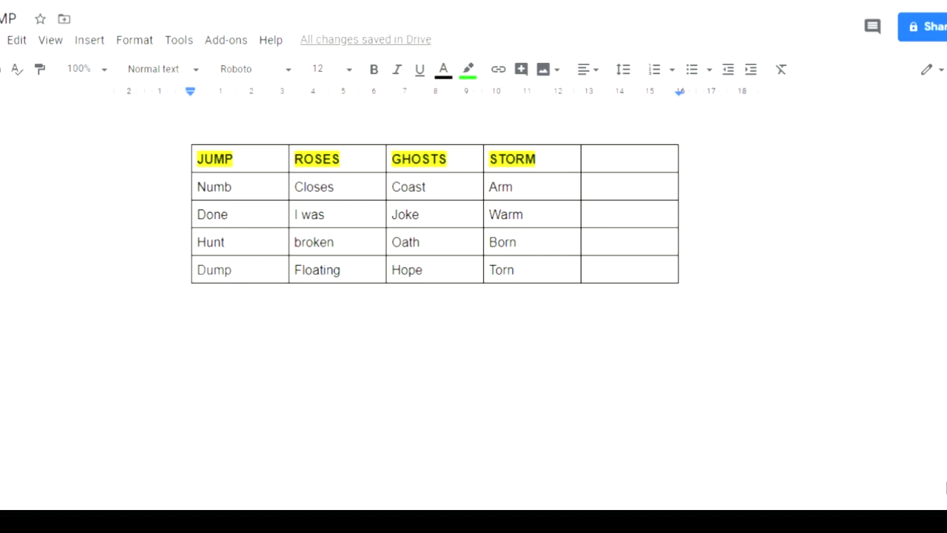
scroll(945, 486, up, 15)
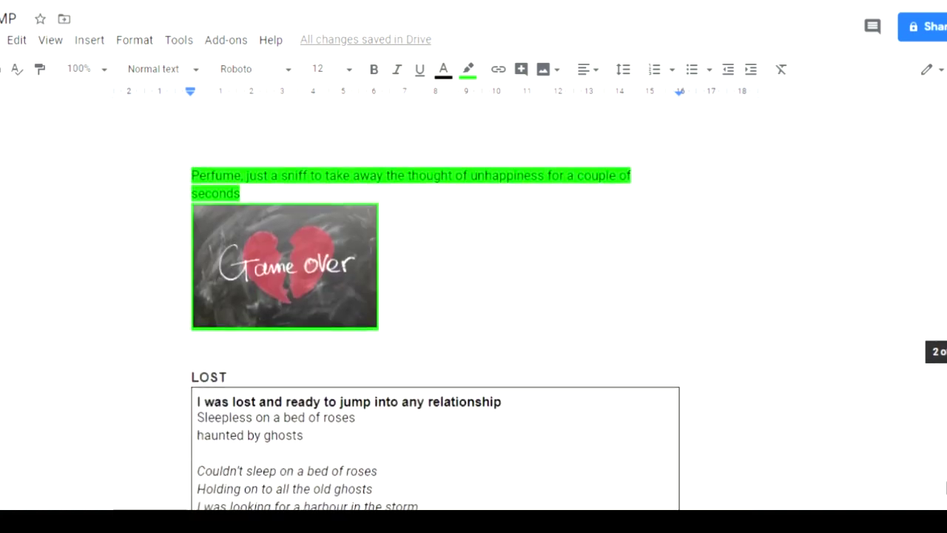
scroll(945, 486, up, 4)
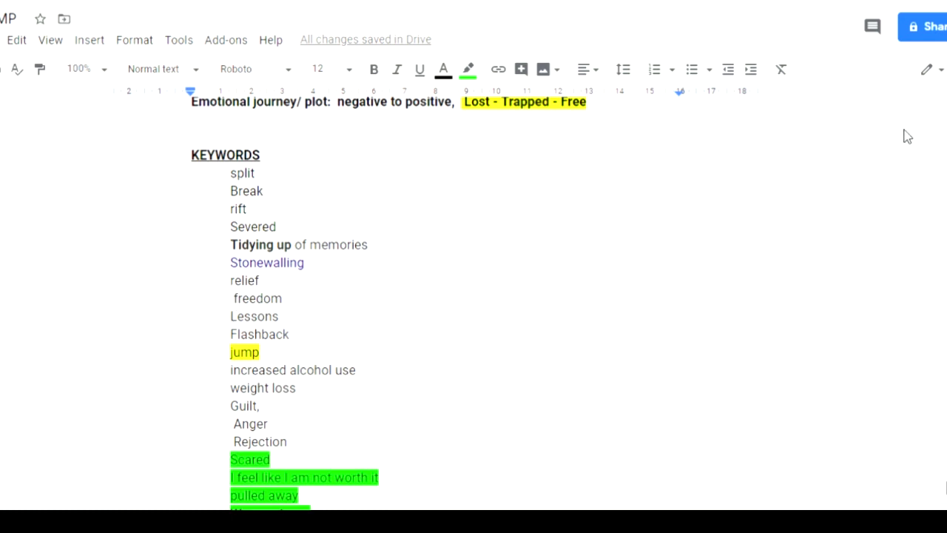
scroll(945, 487, up, 2)
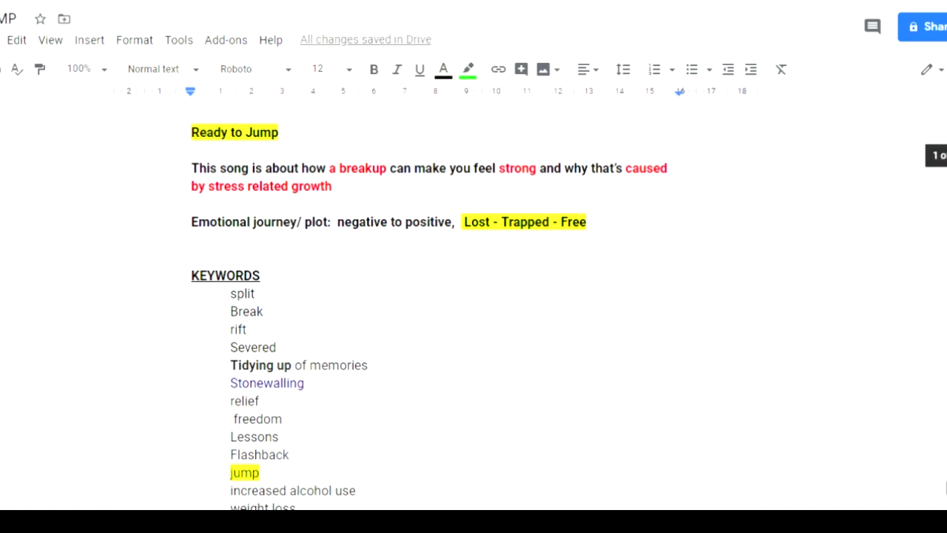
scroll(474, 307, down, 13)
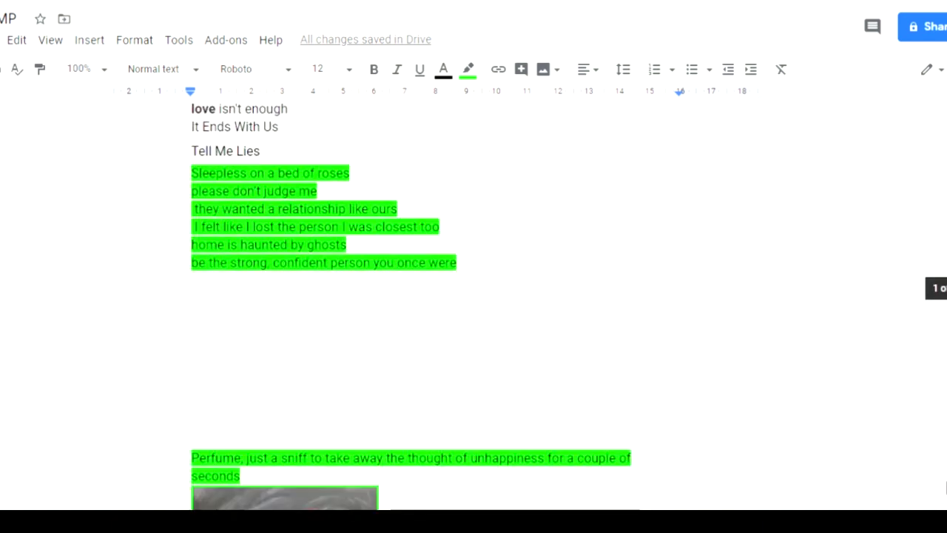
scroll(474, 307, down, 2)
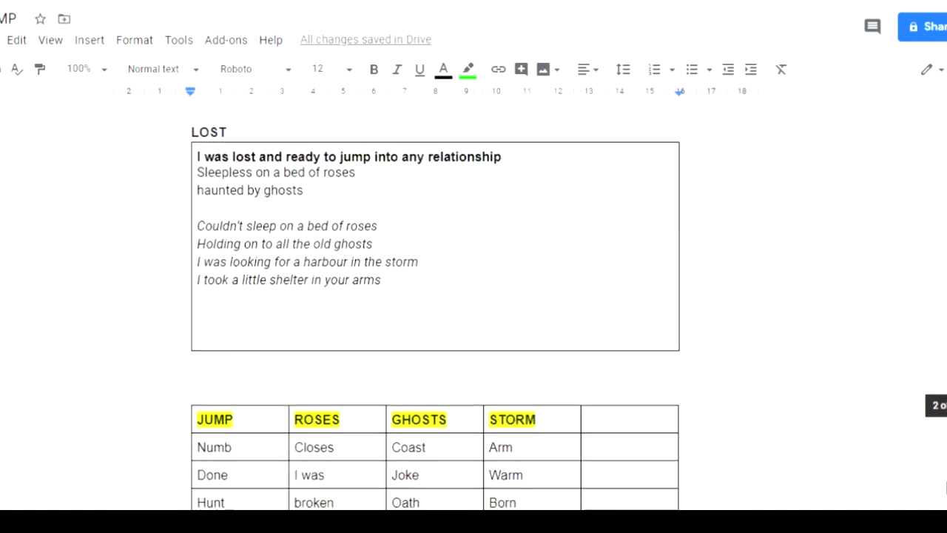